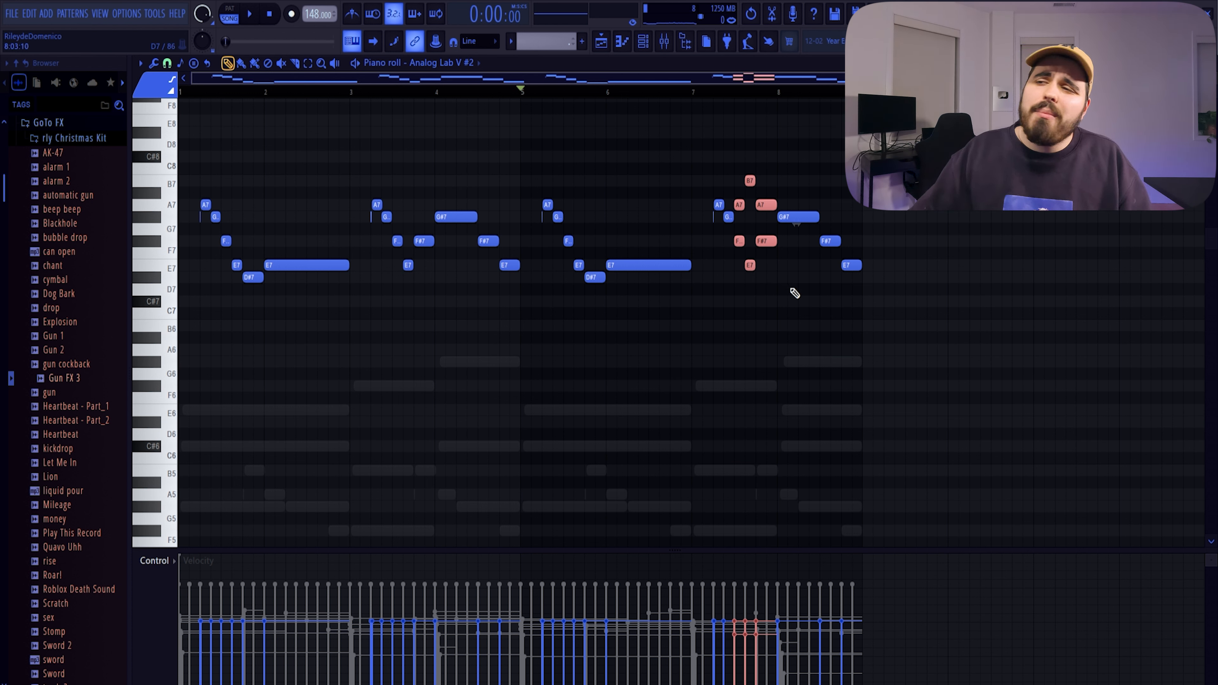
Randomize the velocities of the Analog Lab V #2 melody notes with the piano roll randomizer
drag(753, 257, 735, 238)
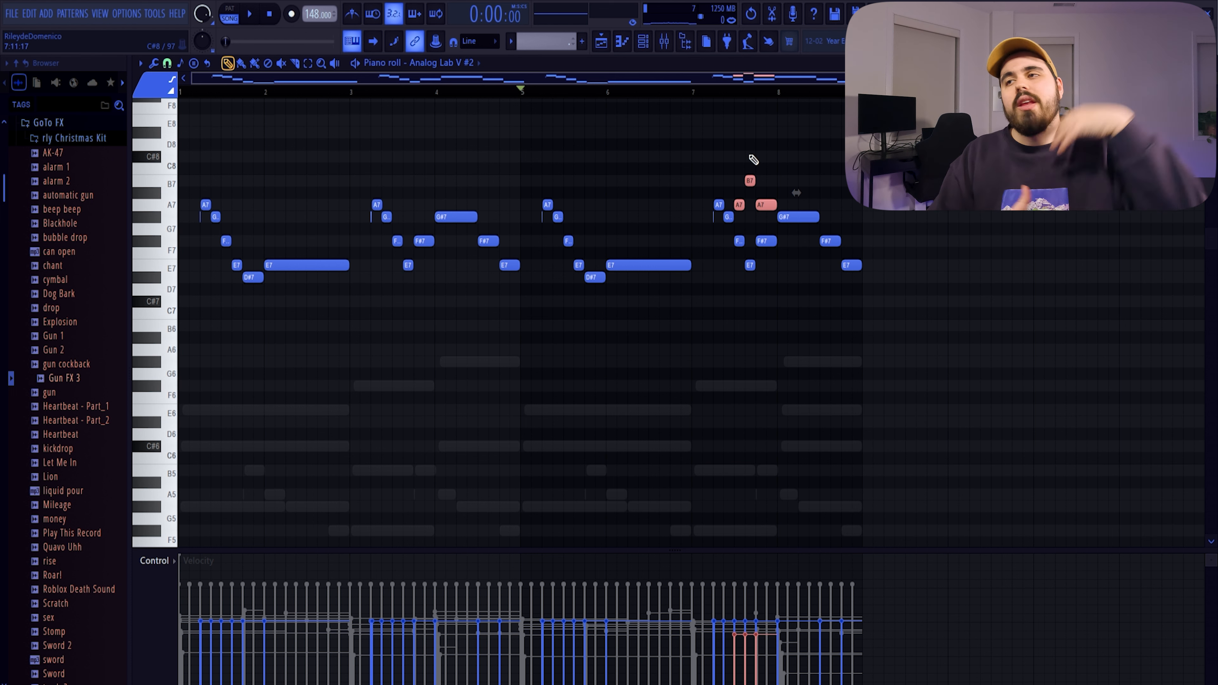
key(alt+r)
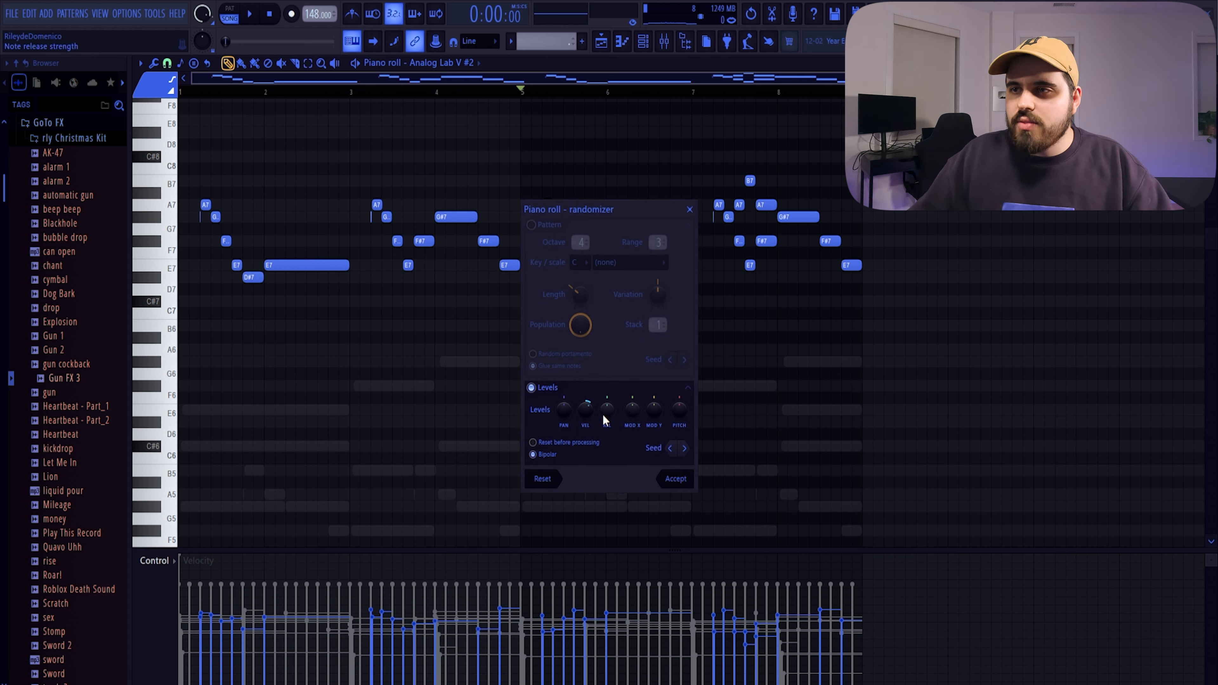
click(669, 478)
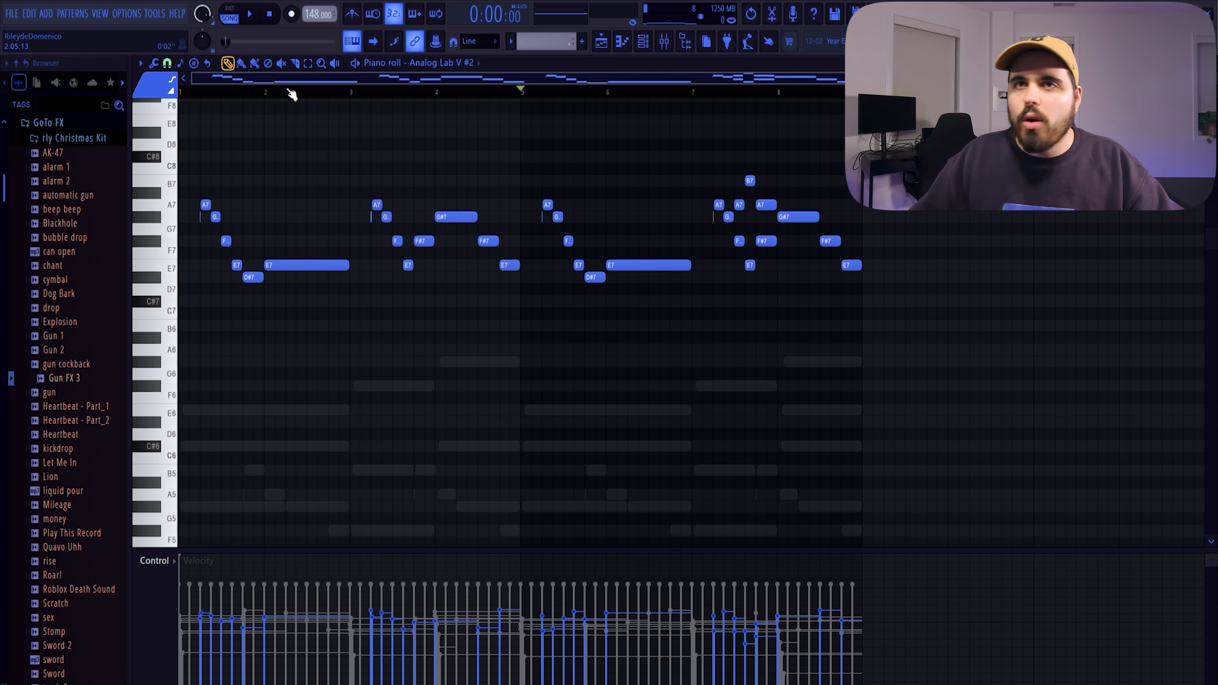
Humanize the Analog Lab V #2 melody's timing, durations and velocities with the script's default settings, and play it back
click(140, 64)
mouse_move(164, 102)
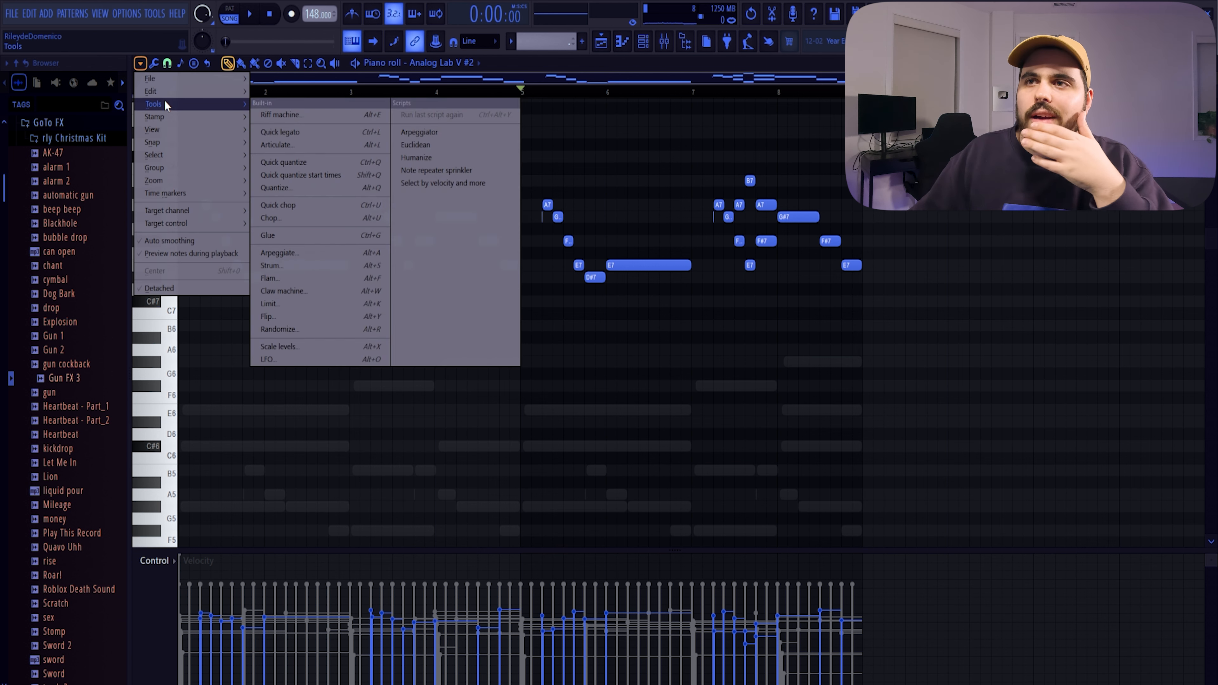
click(420, 154)
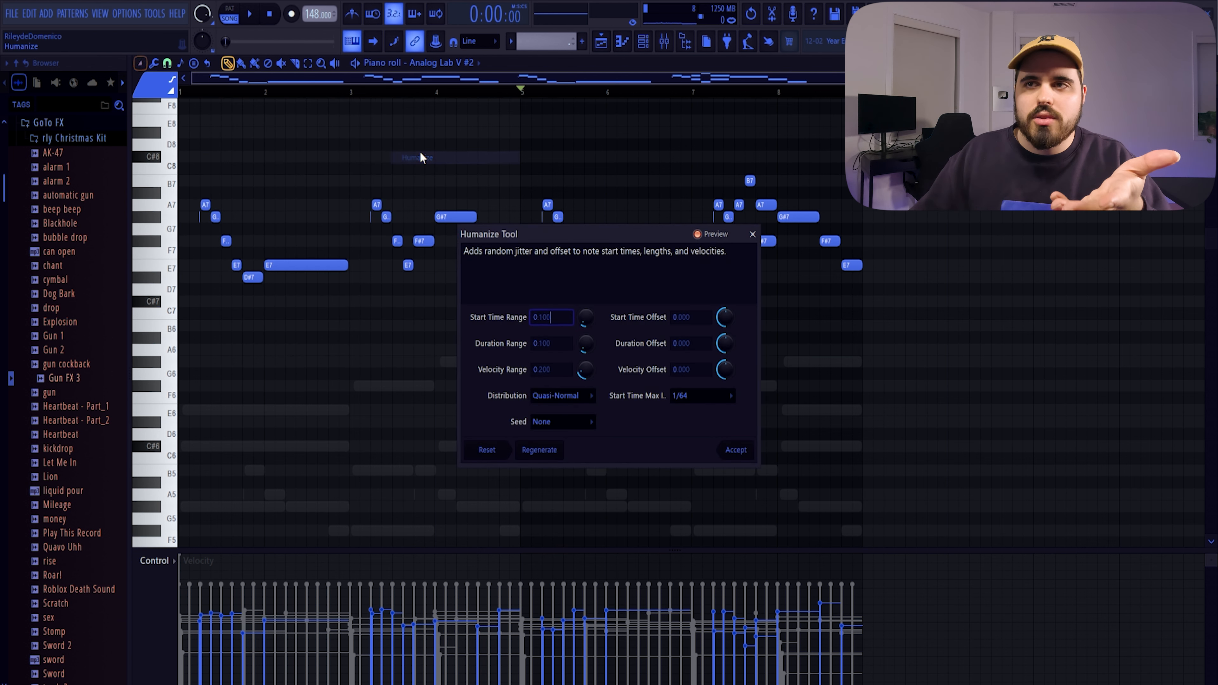
click(657, 414)
key(space)
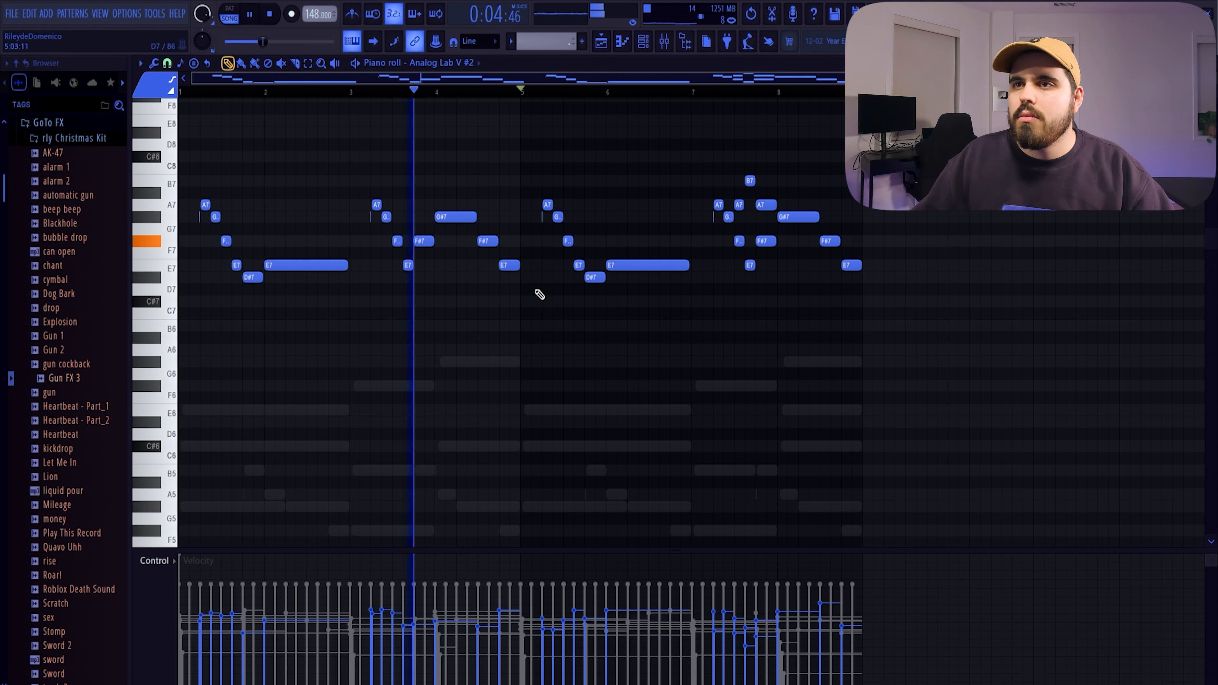
key(ctrl+a)
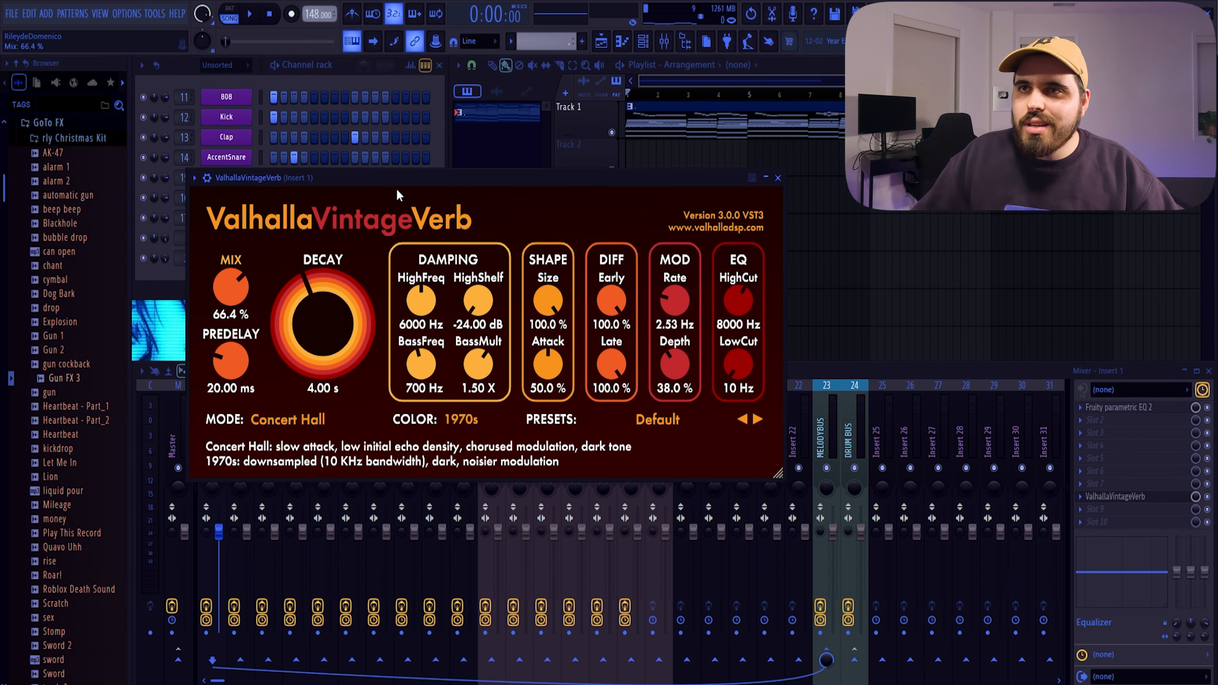
Adjust ValhallaVintageVerb on Insert 2 with 2.72 s decay, 7.73 ms predelay and 6740 Hz high cut, and raise its mix
drag(425, 171, 510, 96)
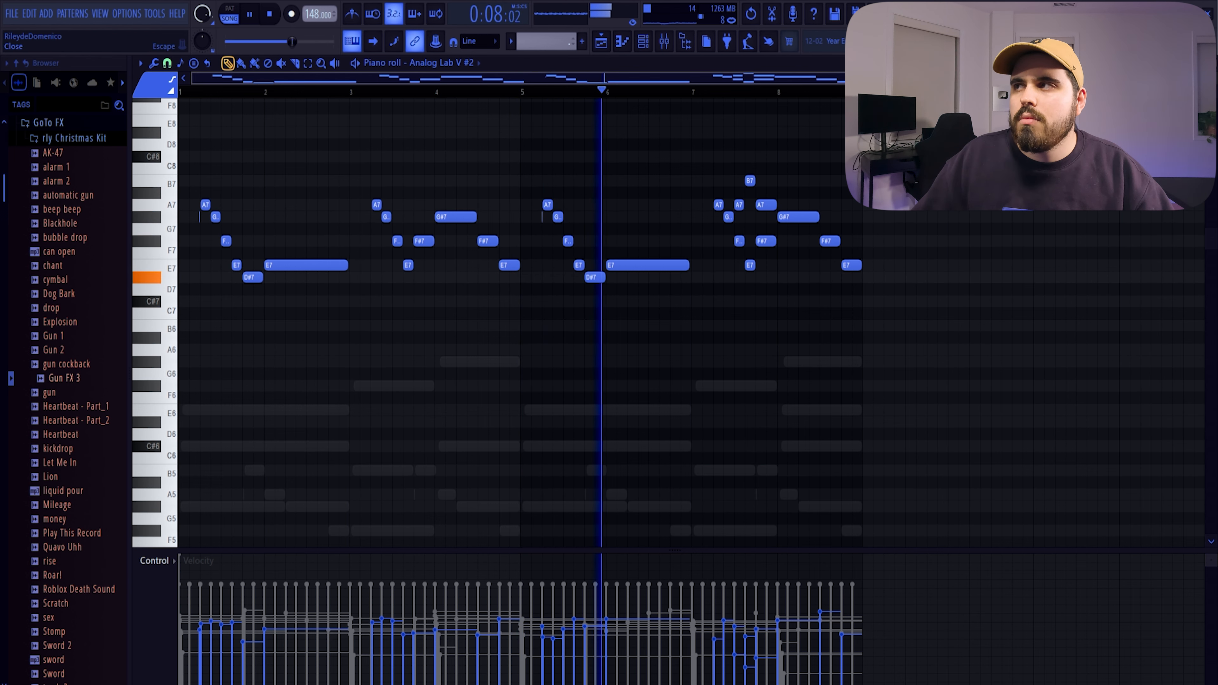
key(Escape)
click(1094, 497)
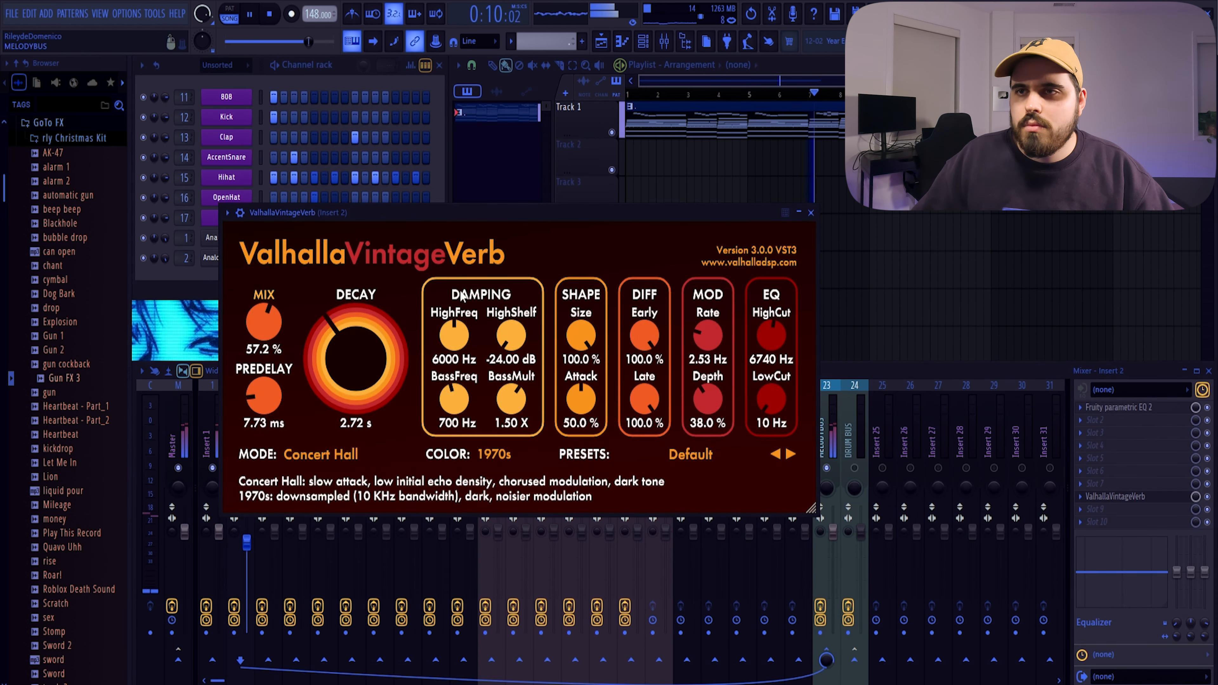
drag(262, 330, 264, 318)
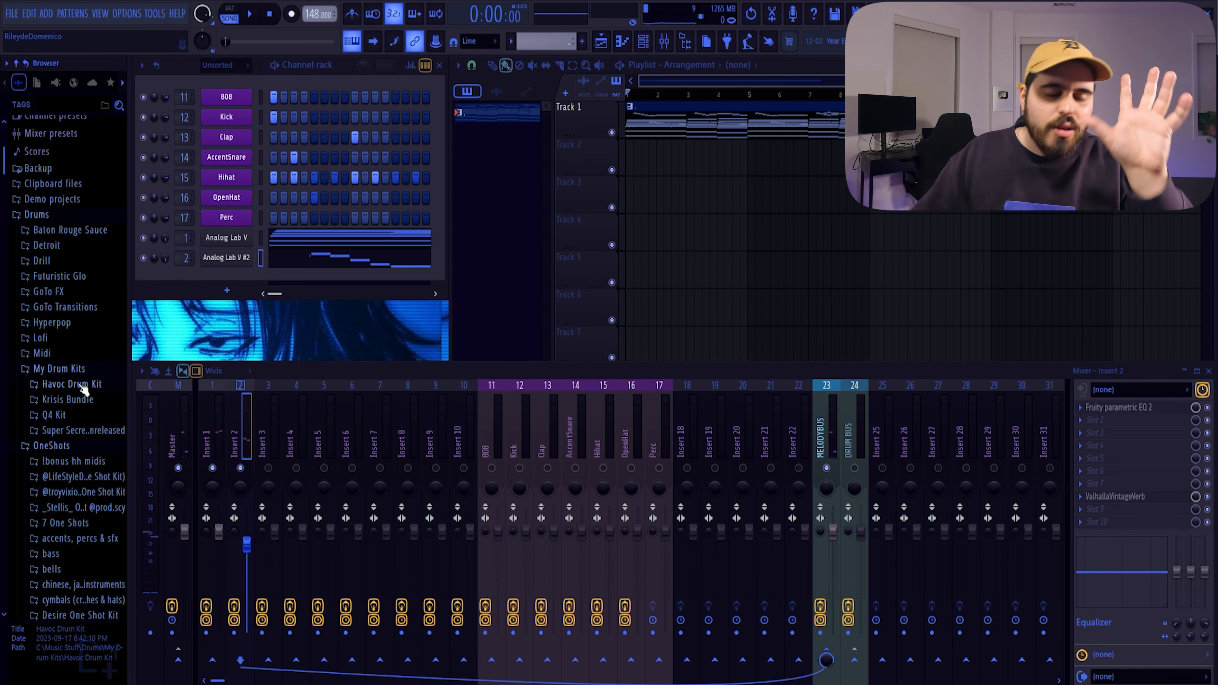
Add an Arcade instrument channel and place a closing A4 note at bar 8 of its part
click(225, 289)
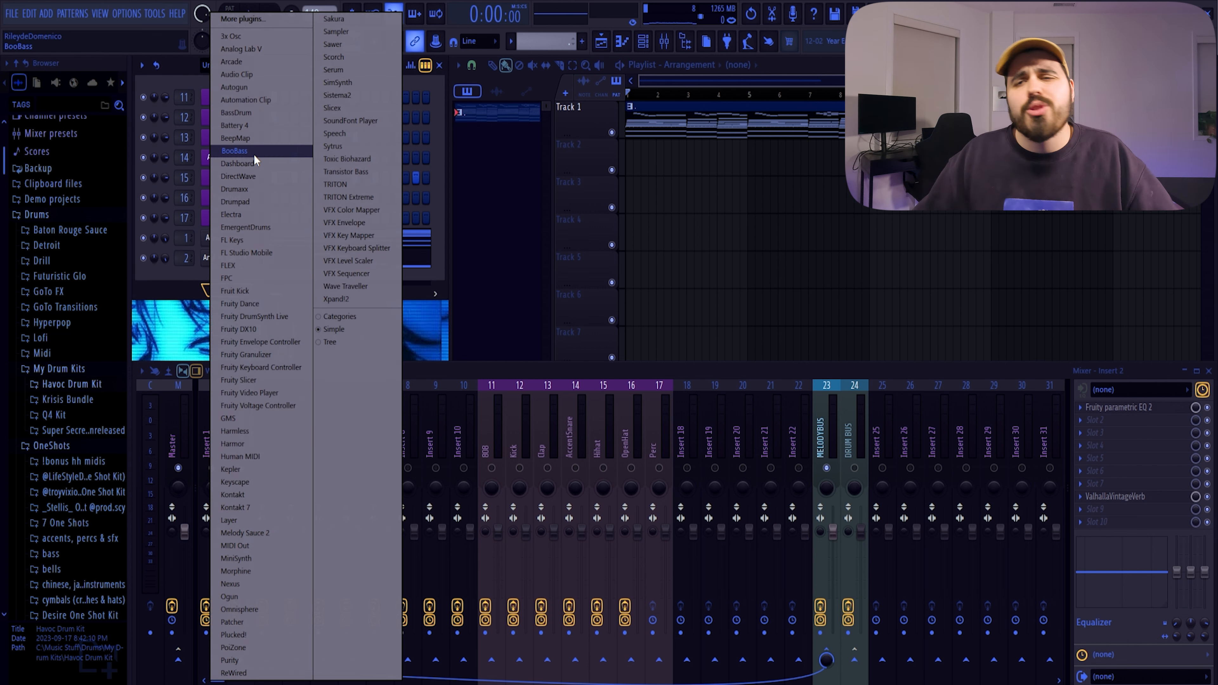
click(240, 63)
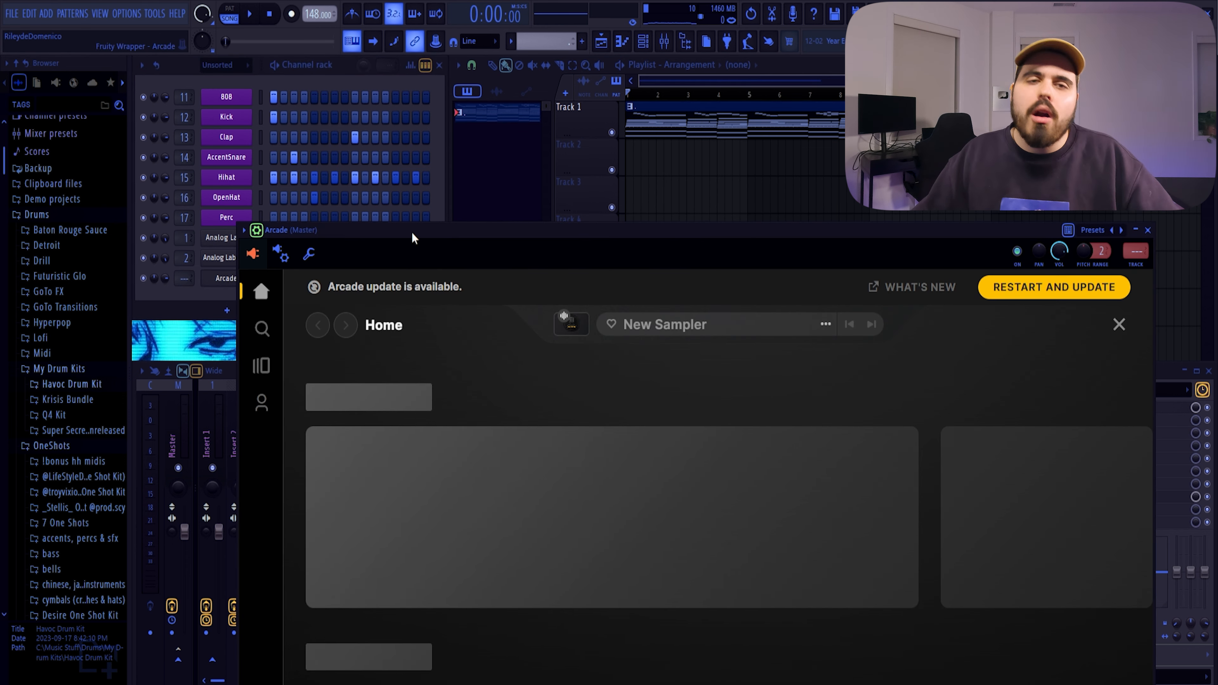
drag(411, 231, 314, 91)
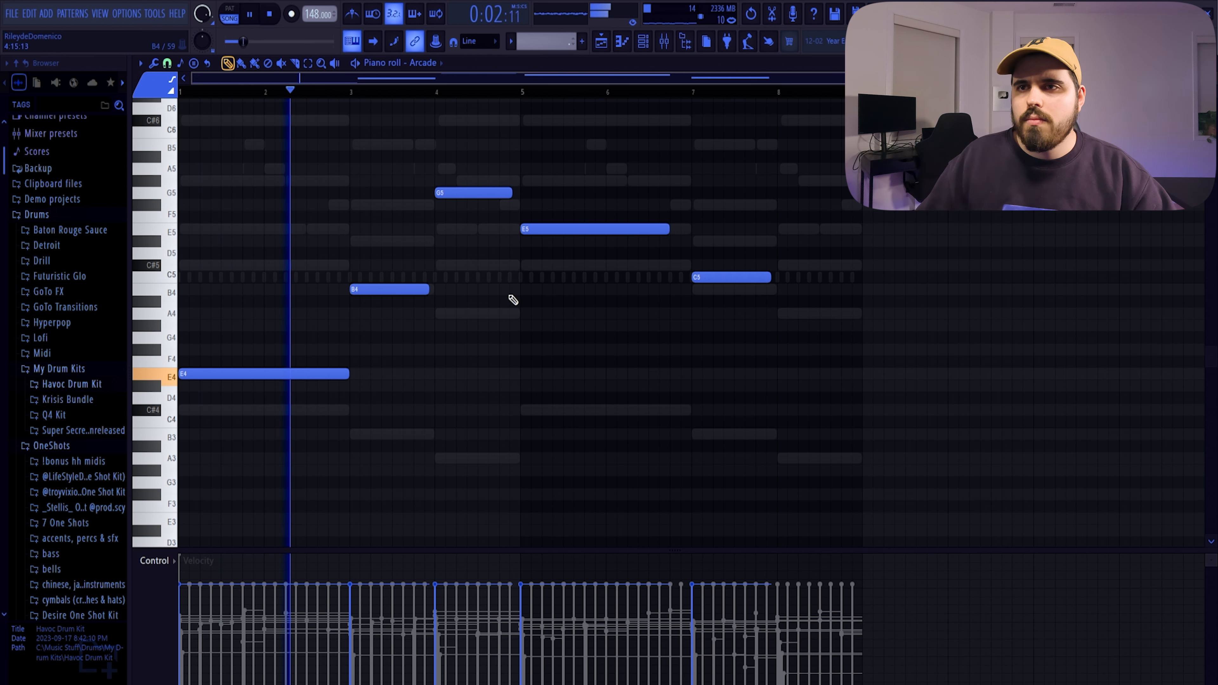
click(794, 314)
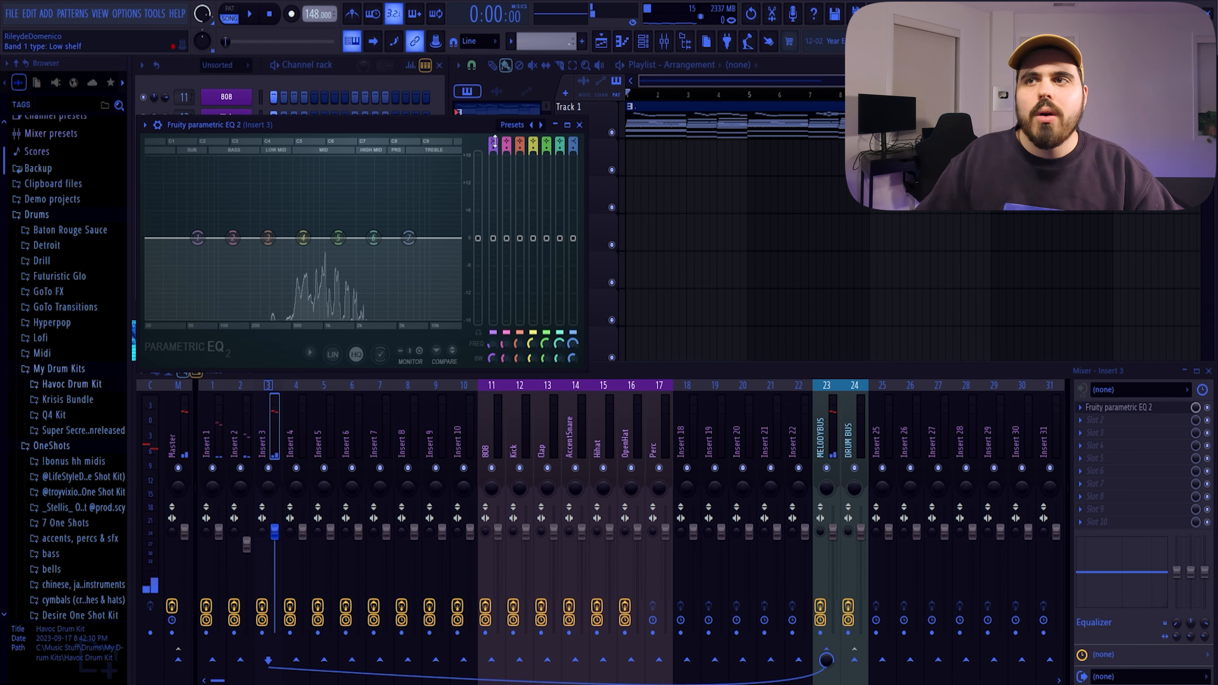
Turn band 1 of Insert 3's Fruity parametric EQ 2 into a steep high-pass filter and move it up into the mids
scroll(197, 237, up, 3)
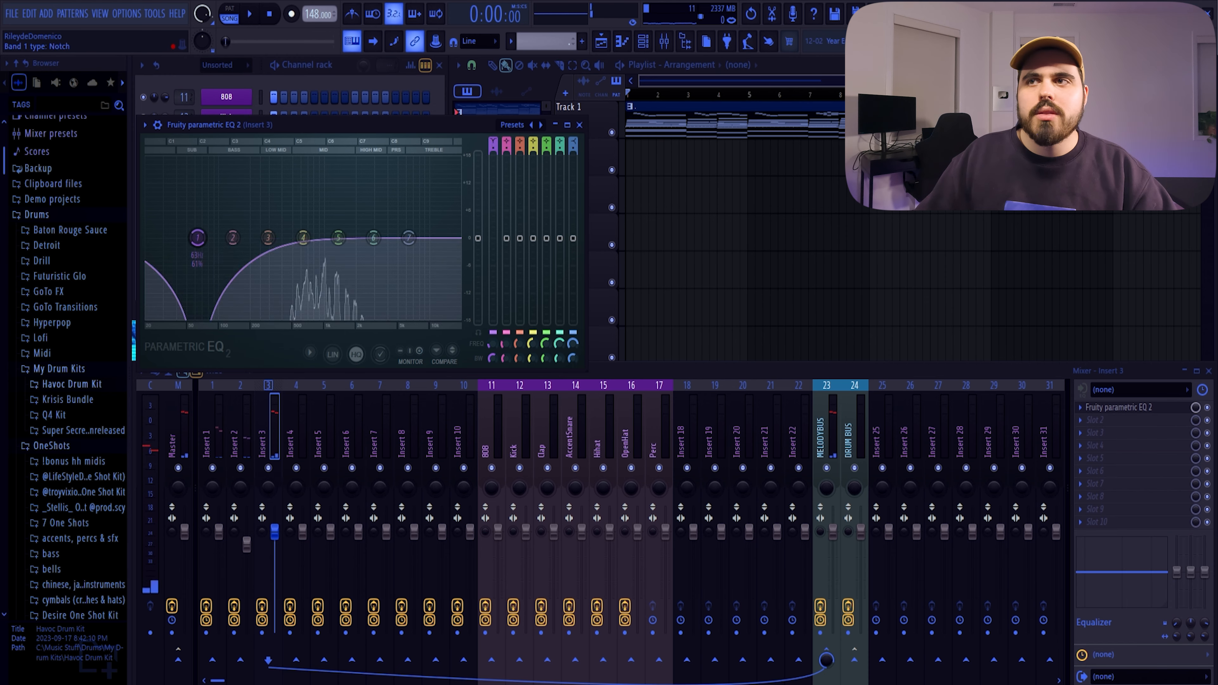
drag(493, 152, 493, 148)
drag(197, 237, 330, 237)
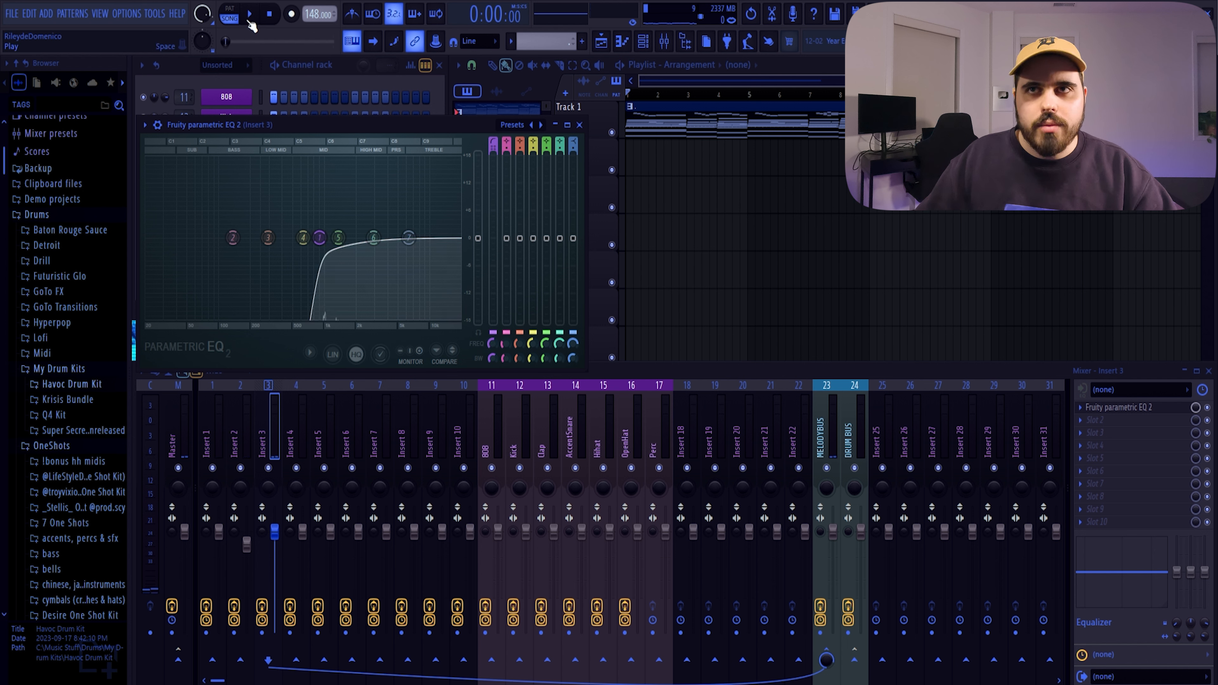
Make band 7 of Insert 3's EQ a steep low pass, raise band 1's cutoff frequency, and audition the sound
click(249, 20)
mouse_move(573, 142)
mouse_down()
mouse_move(573, 162)
mouse_move(573, 134)
mouse_up()
drag(574, 343, 573, 339)
drag(492, 344, 492, 340)
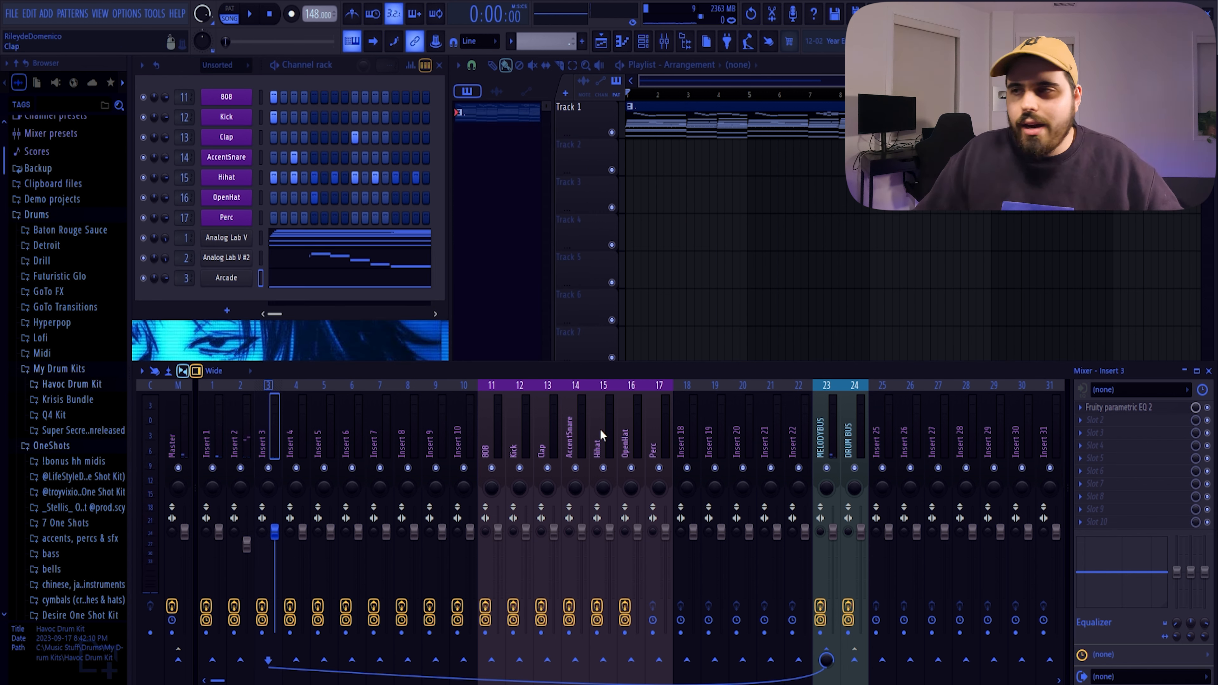
click(1118, 407)
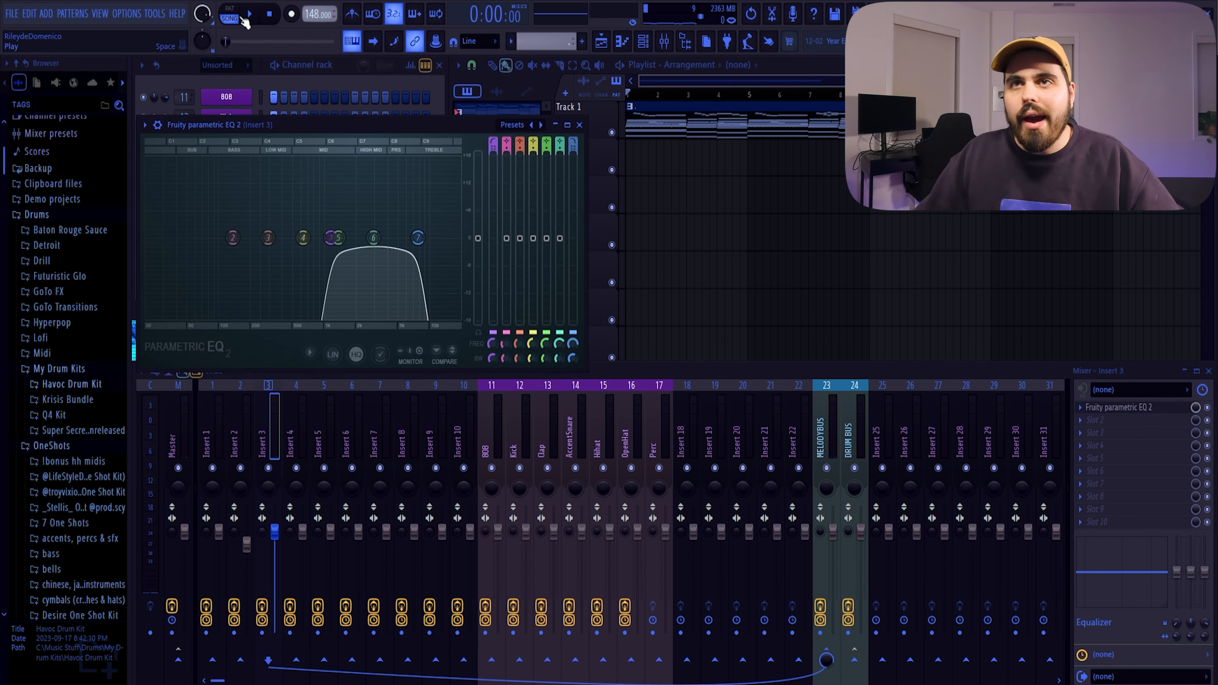
click(258, 15)
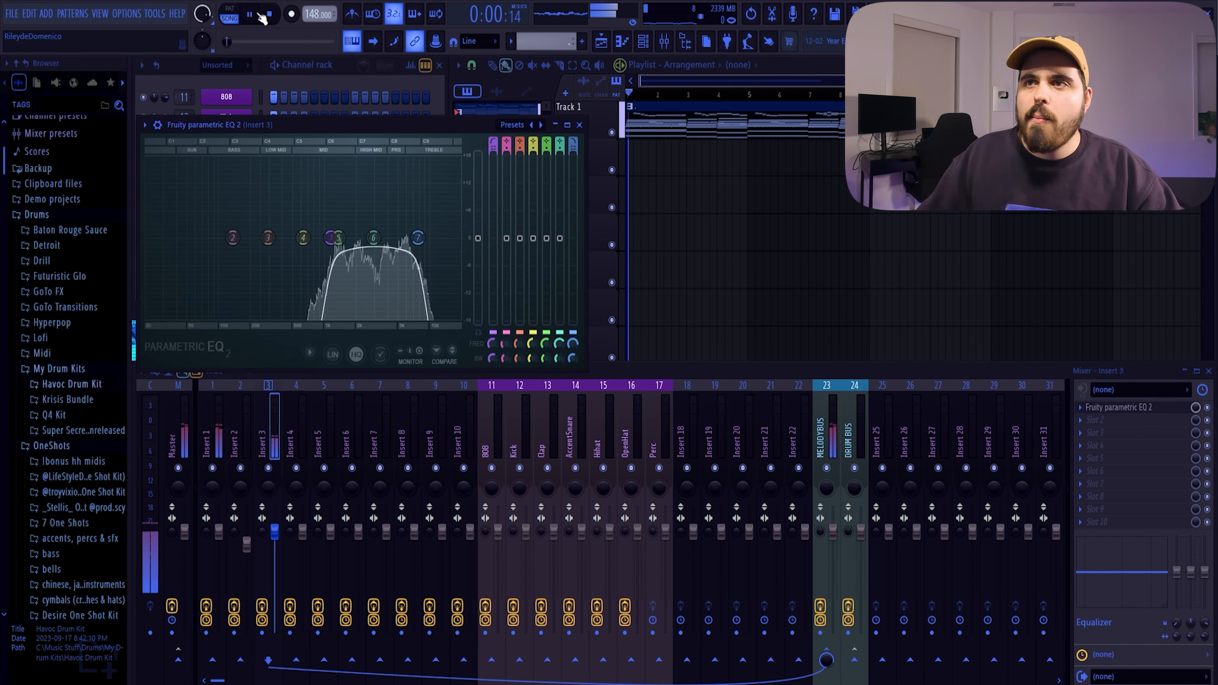
click(579, 125)
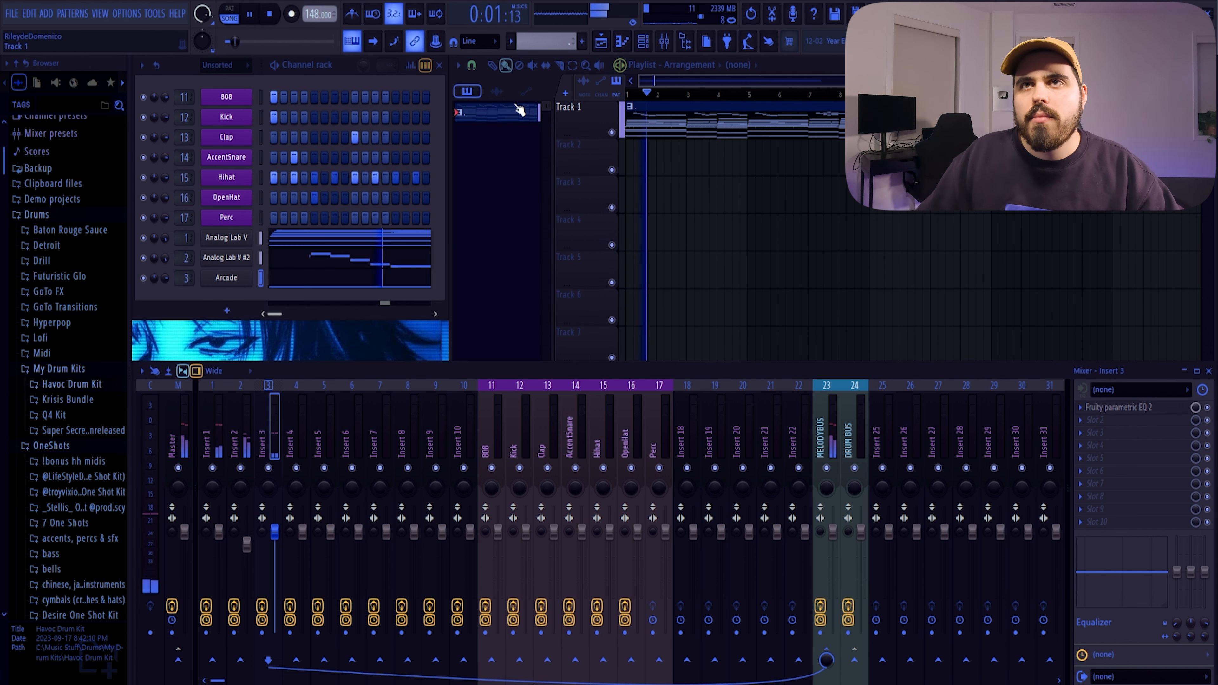
Add ValhallaVintageVerb to Insert 3 with 45.2 % mix, 16.48 ms predelay and 3.41 s decay, and fine-tune the Arcade channel
click(1095, 503)
click(1026, 324)
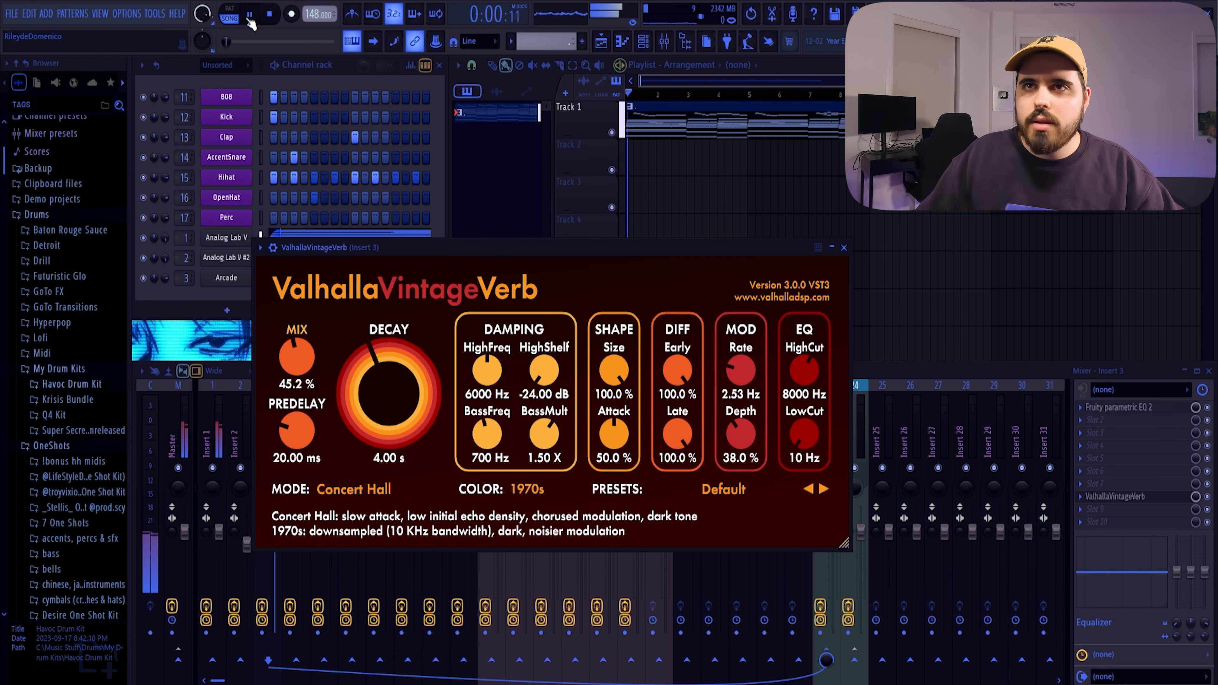
drag(303, 427, 304, 431)
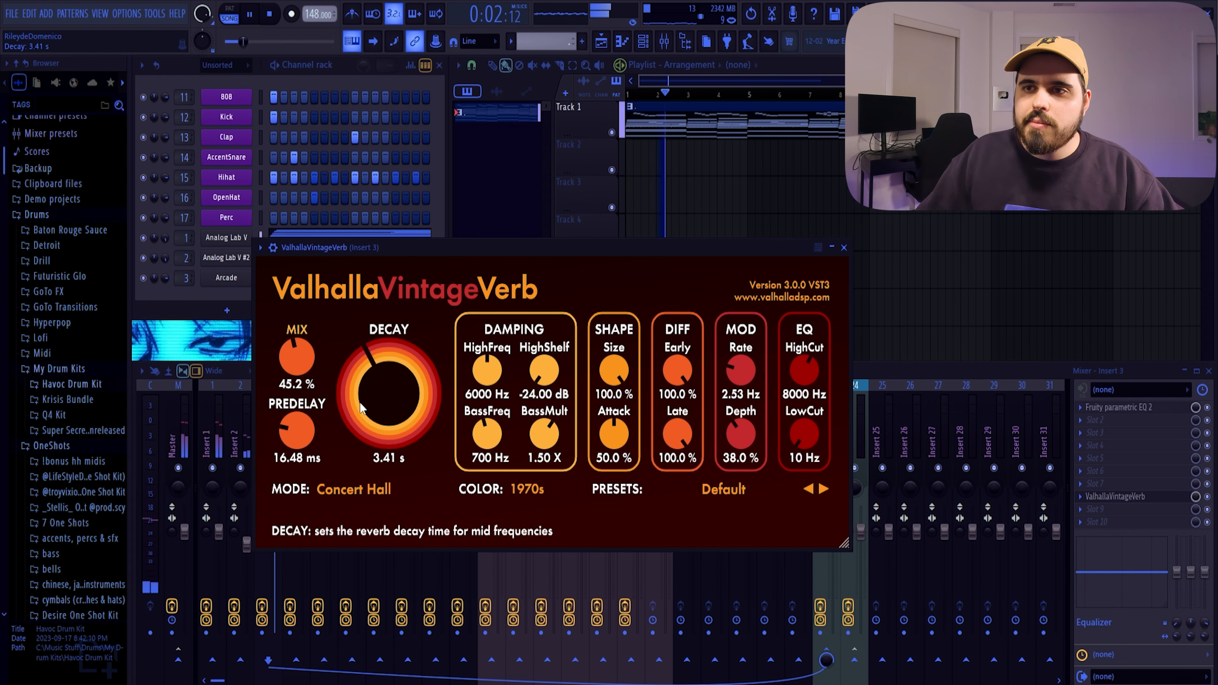
click(844, 247)
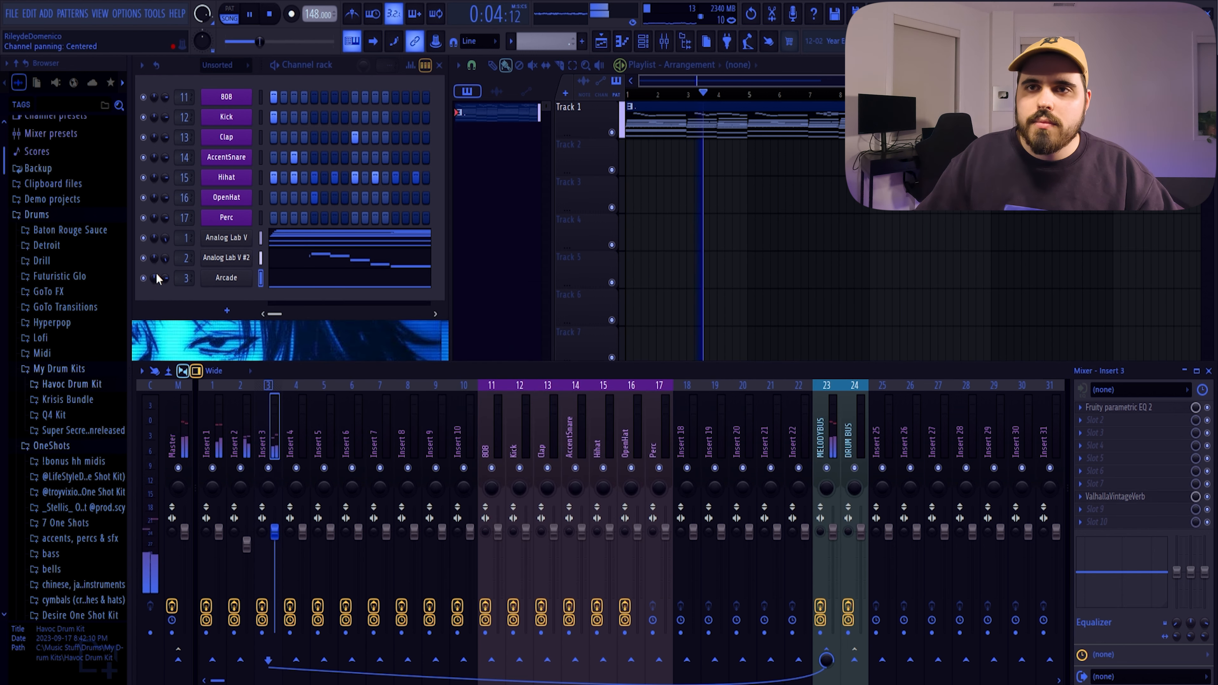
drag(162, 284, 165, 281)
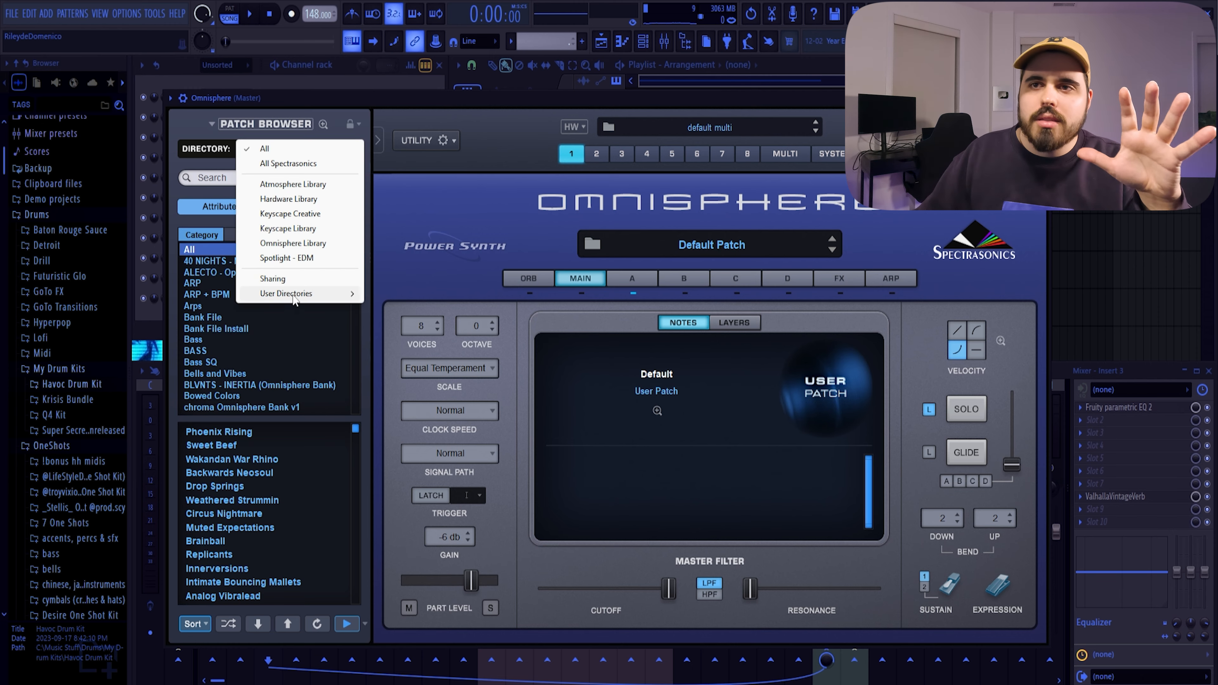
Load the Pad - Deducted patch from the Overgloom Omni Bank in Omnisphere's user directory
mouse_move(295, 299)
click(509, 651)
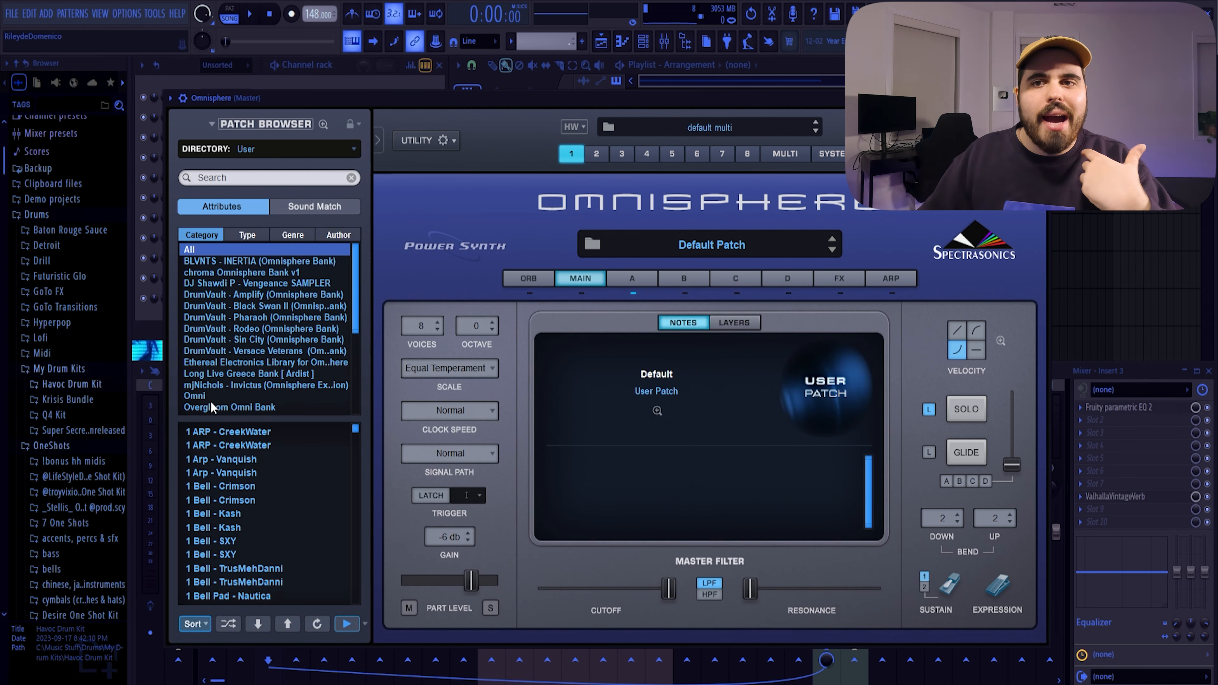
click(216, 408)
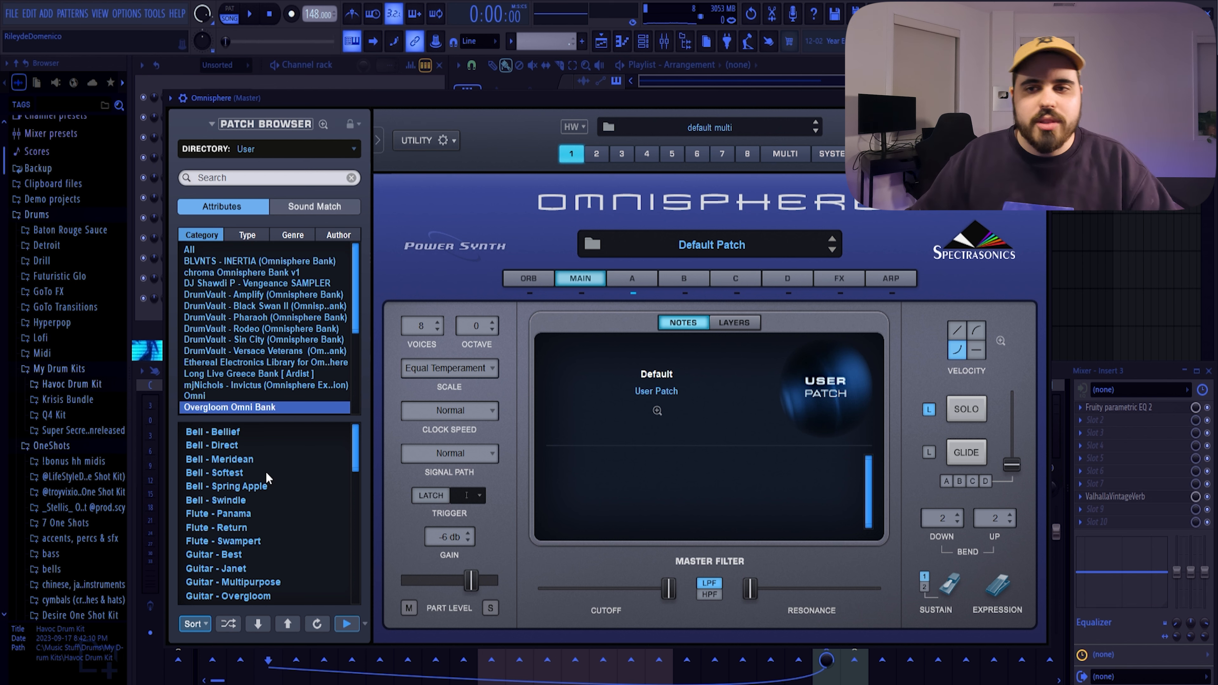
scroll(240, 475, down, 8)
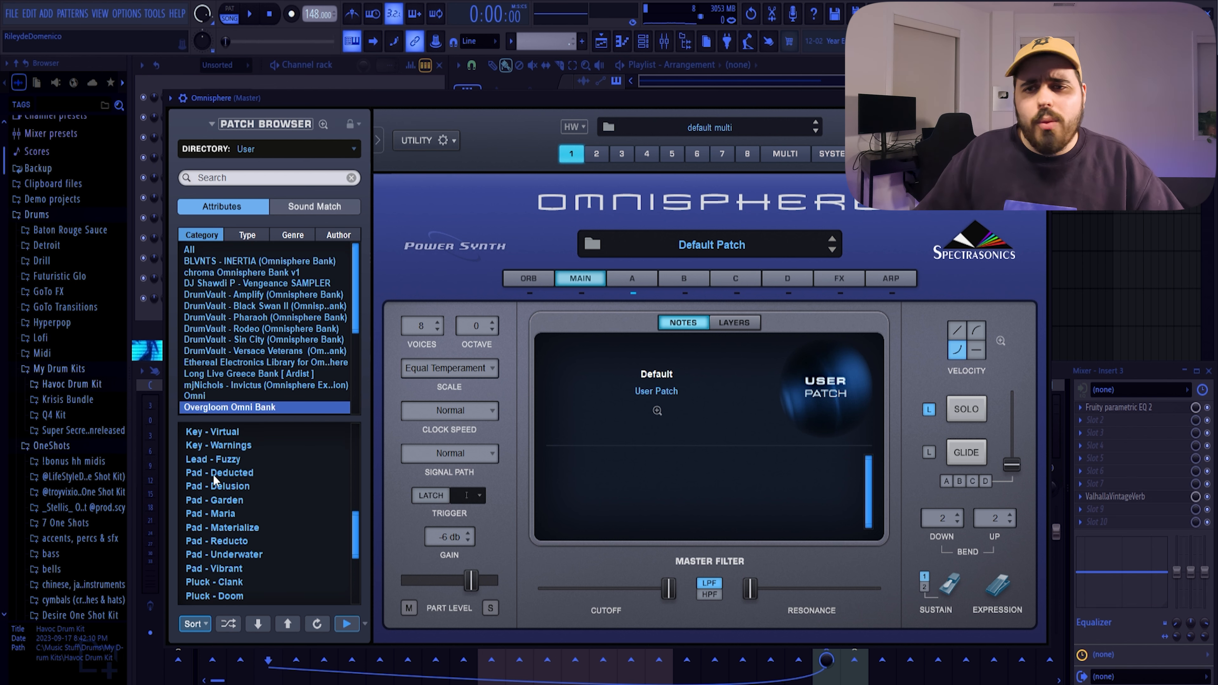
click(213, 474)
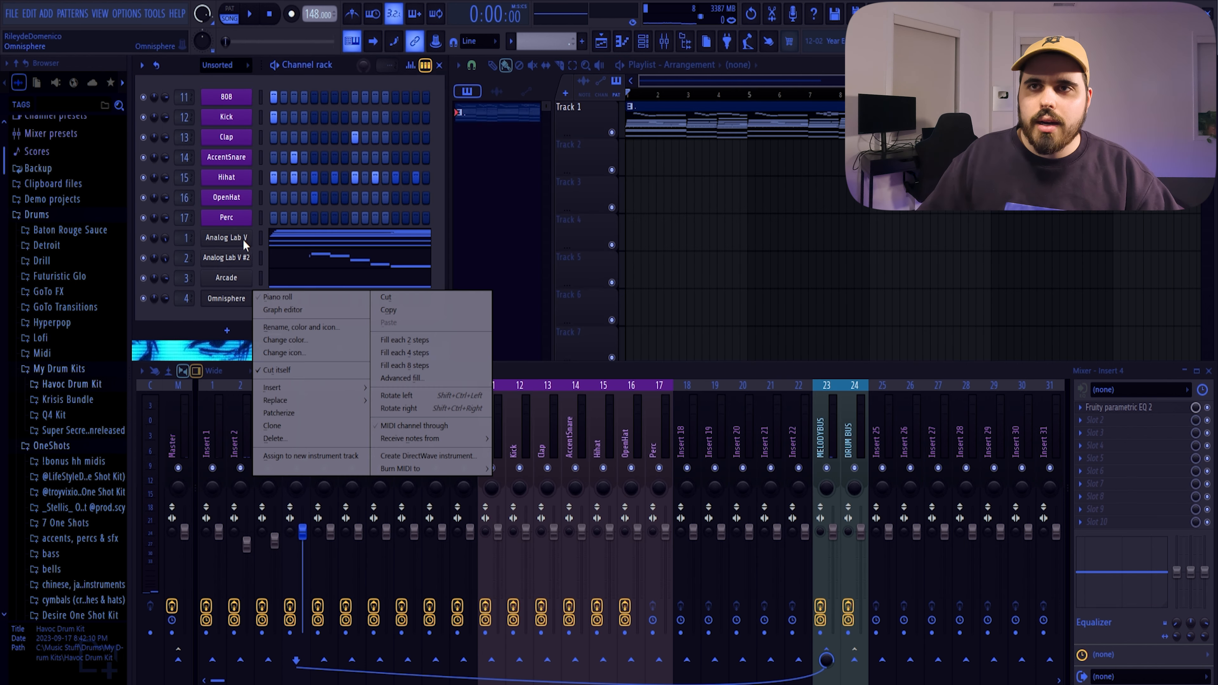
Open the Omnisphere channel's notes for editing and strum the chords so their notes start slightly apart
click(271, 297)
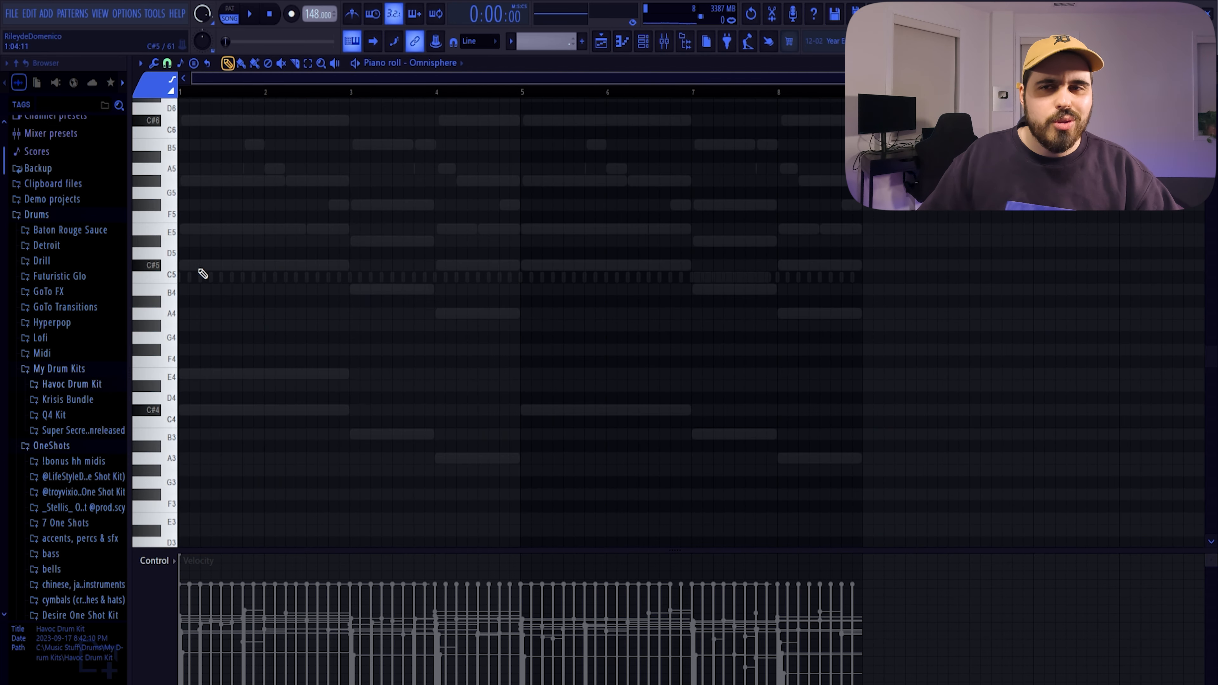
scroll(223, 318, up, 3)
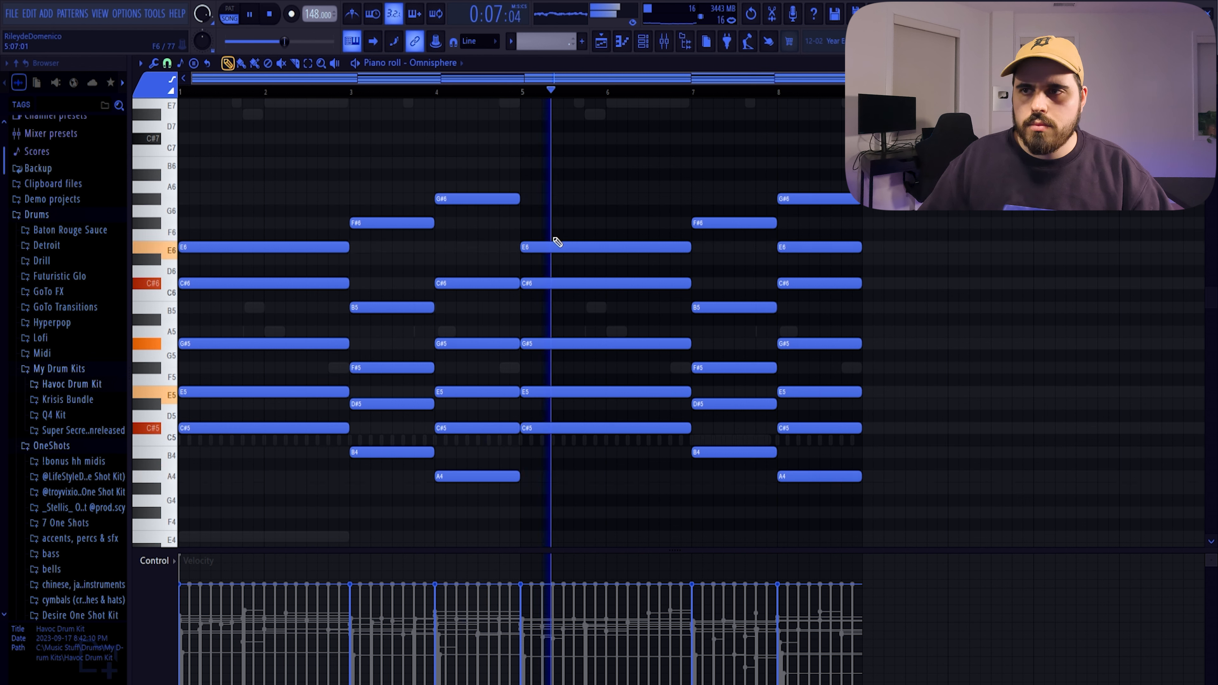
key(alt+s)
key(Return)
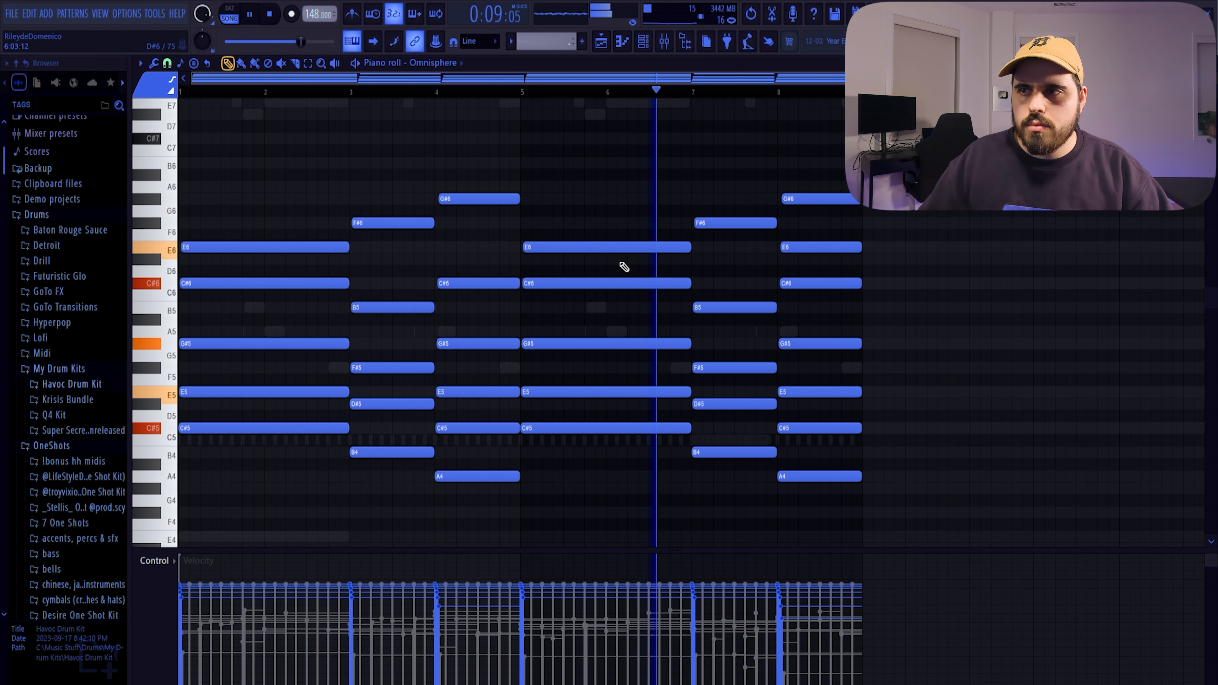
Randomize the velocities of the strummed Omnisphere chord notes
key(alt+r)
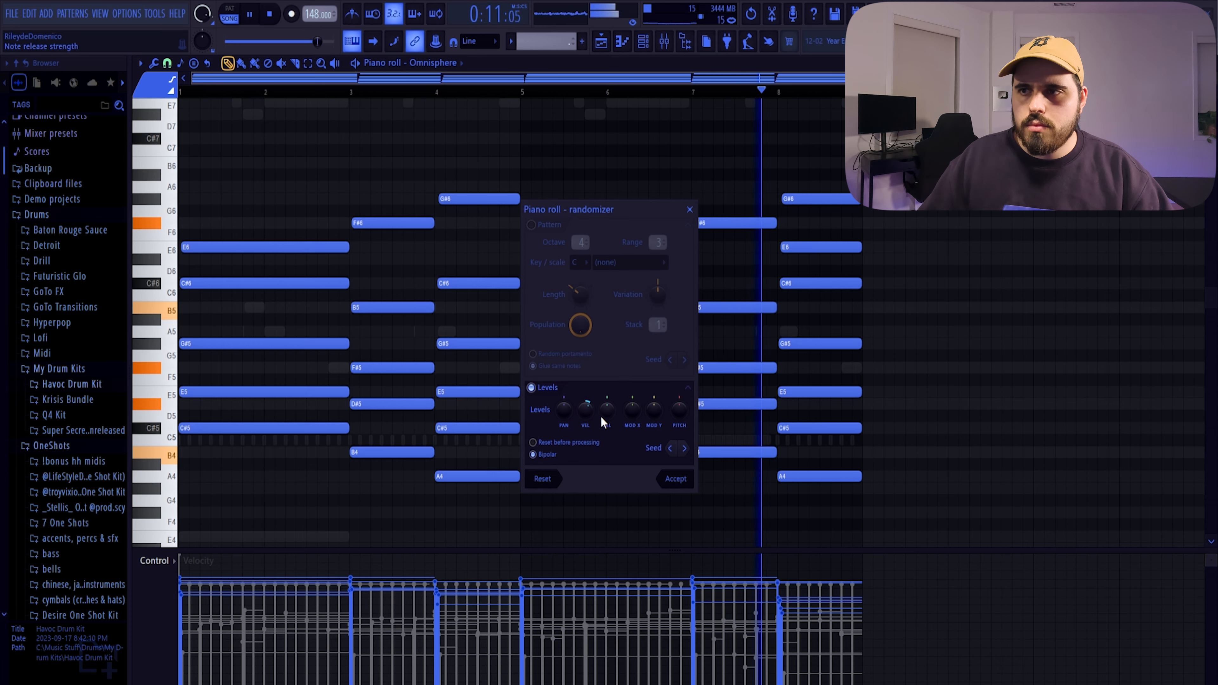
click(671, 477)
key(ctrl+a)
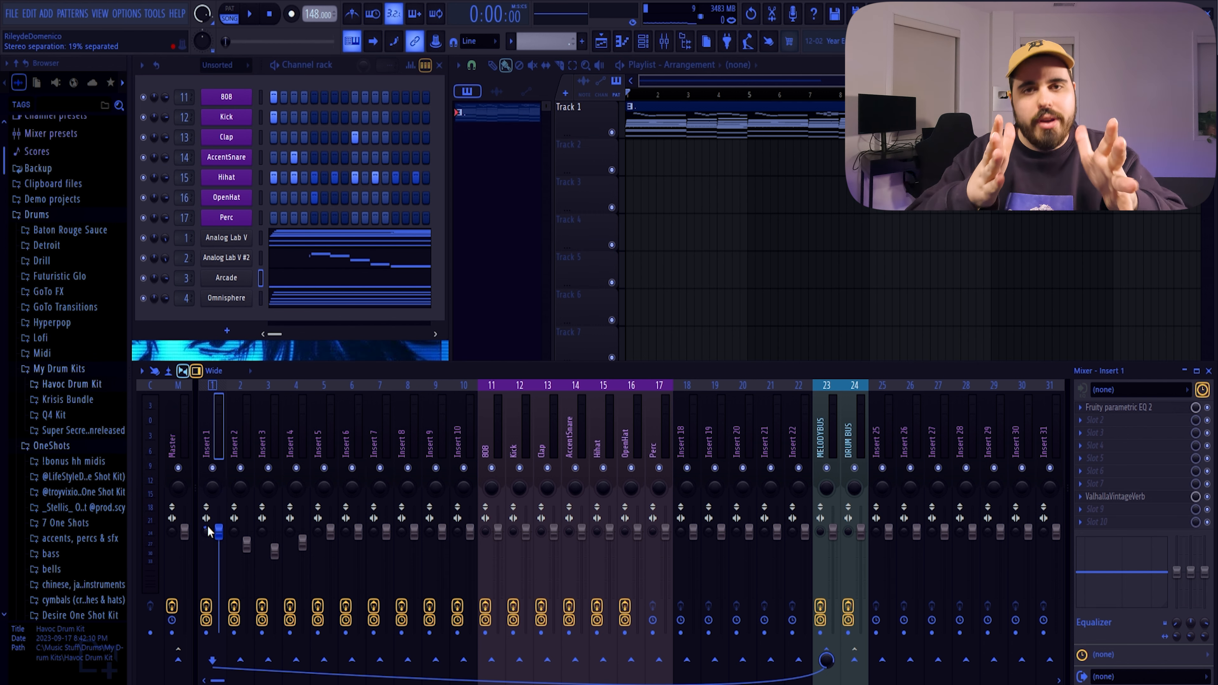
Add a Kontakt instrument and load the regular, non-palm-muted instrument from the Scarbee Rickenbacker Bass library
click(253, 15)
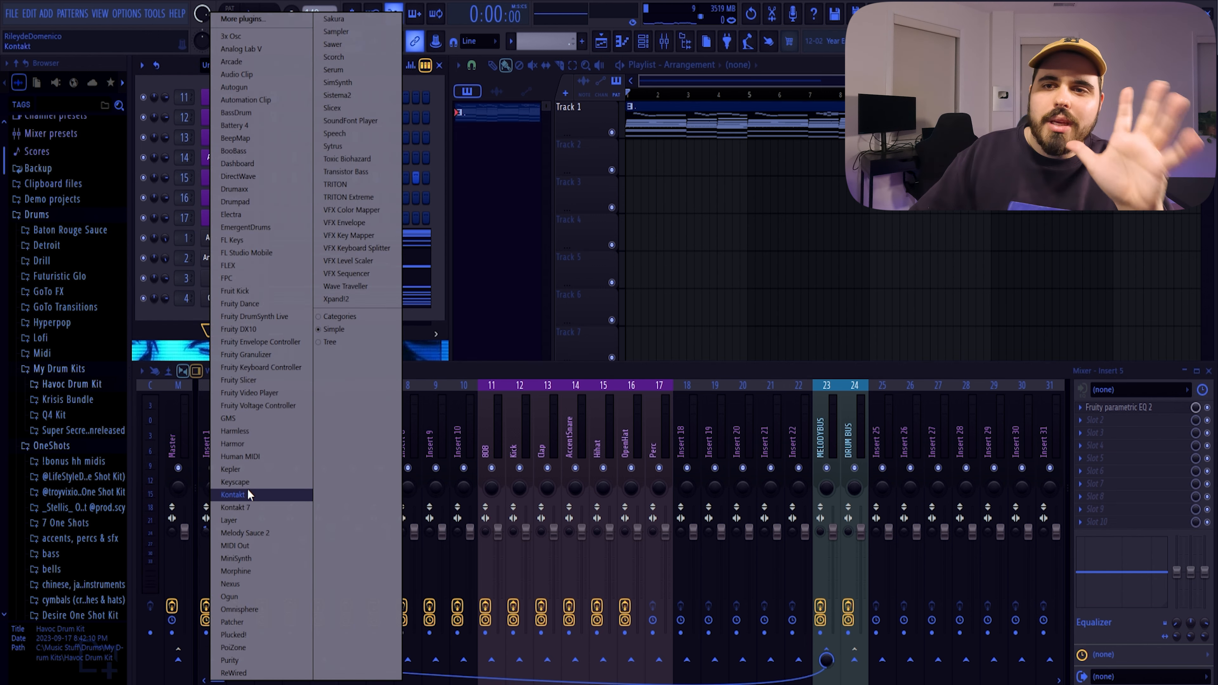
click(259, 494)
scroll(308, 322, down, 10)
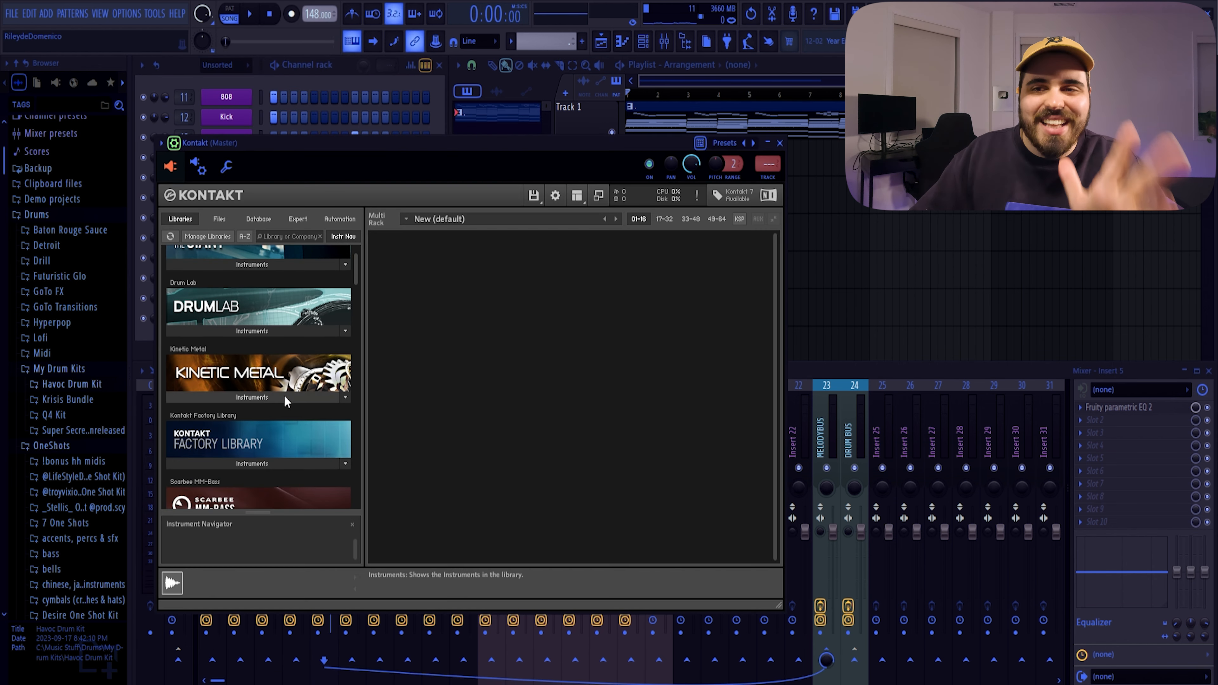
scroll(277, 386, down, 10)
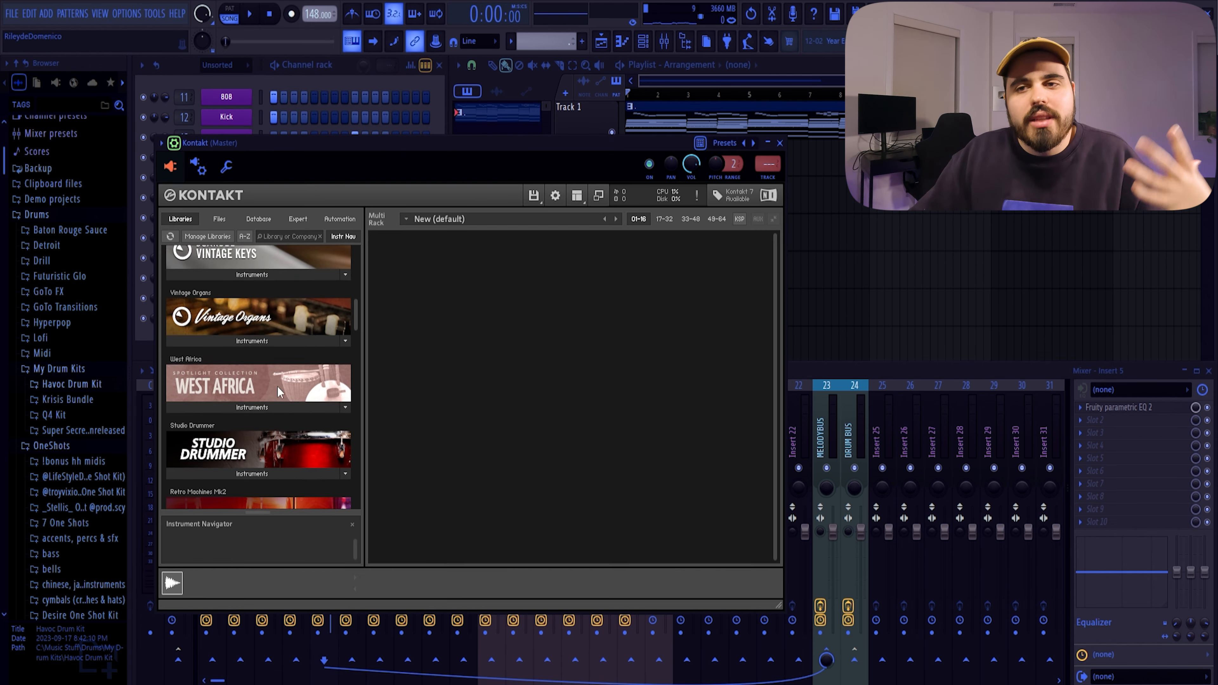
click(250, 417)
double_click(223, 445)
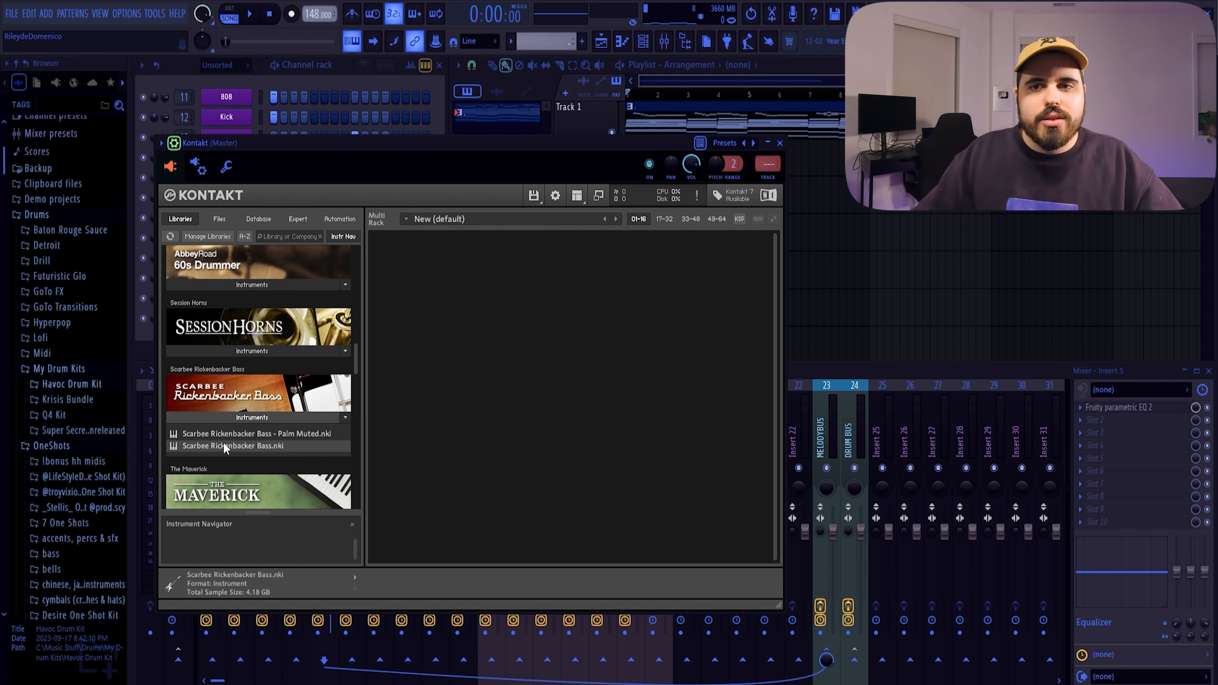
click(451, 306)
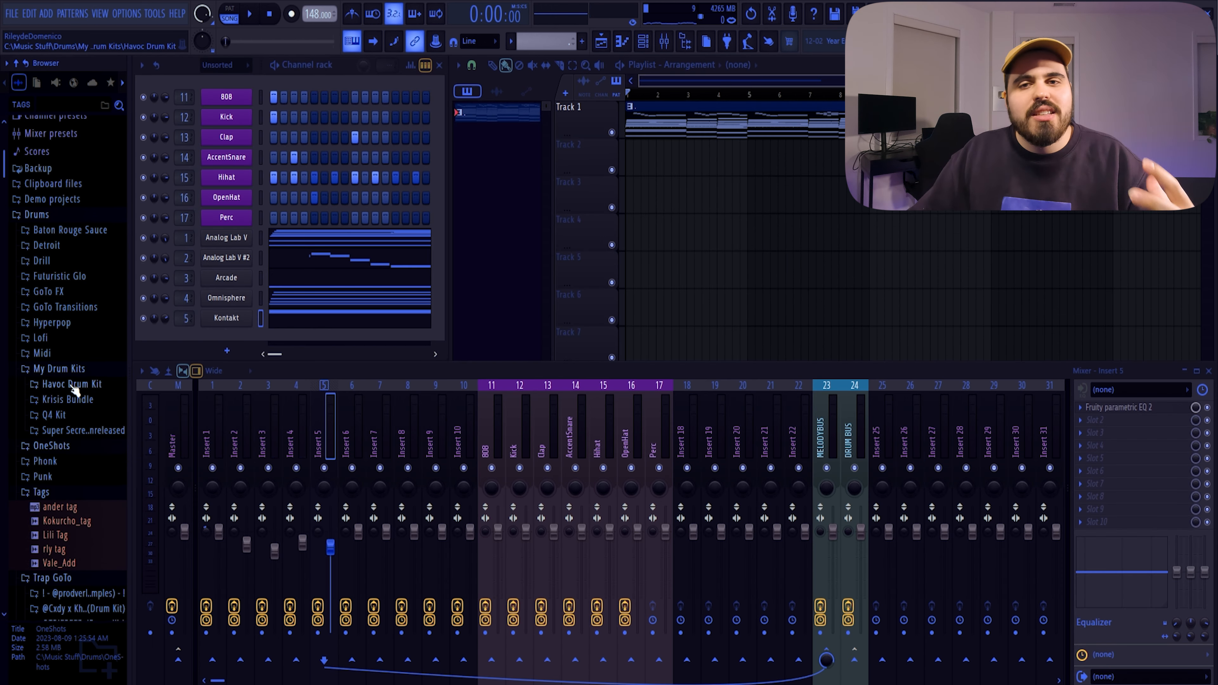
Find Havoc - Wah 9 (Essential) in the Havoc Drum Kit's Wahss folder and place it at the start of Track 2
click(73, 385)
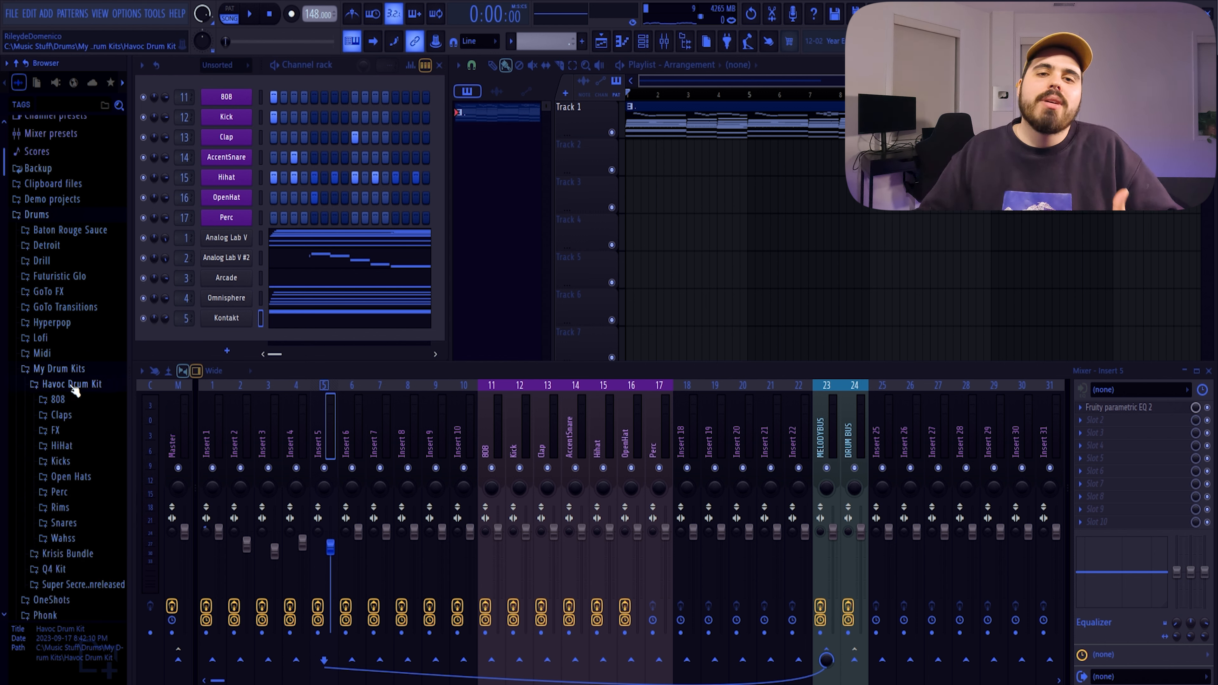
scroll(74, 392, down, 3)
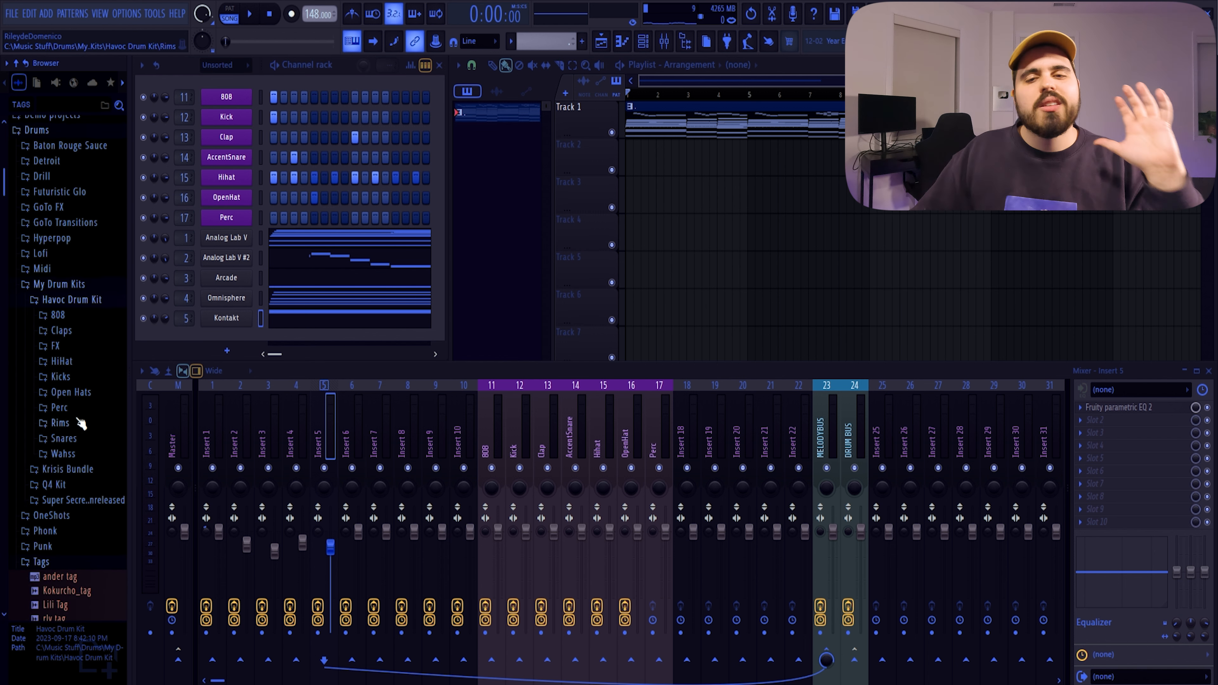
click(67, 460)
scroll(98, 420, down, 6)
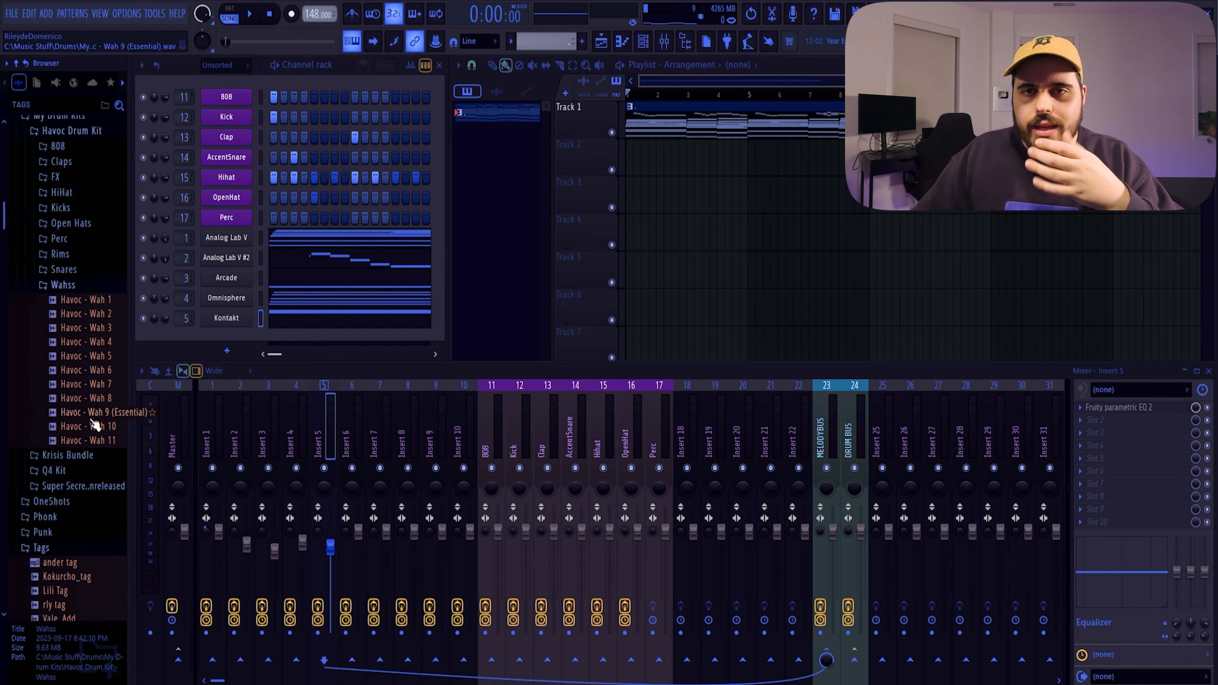
click(74, 416)
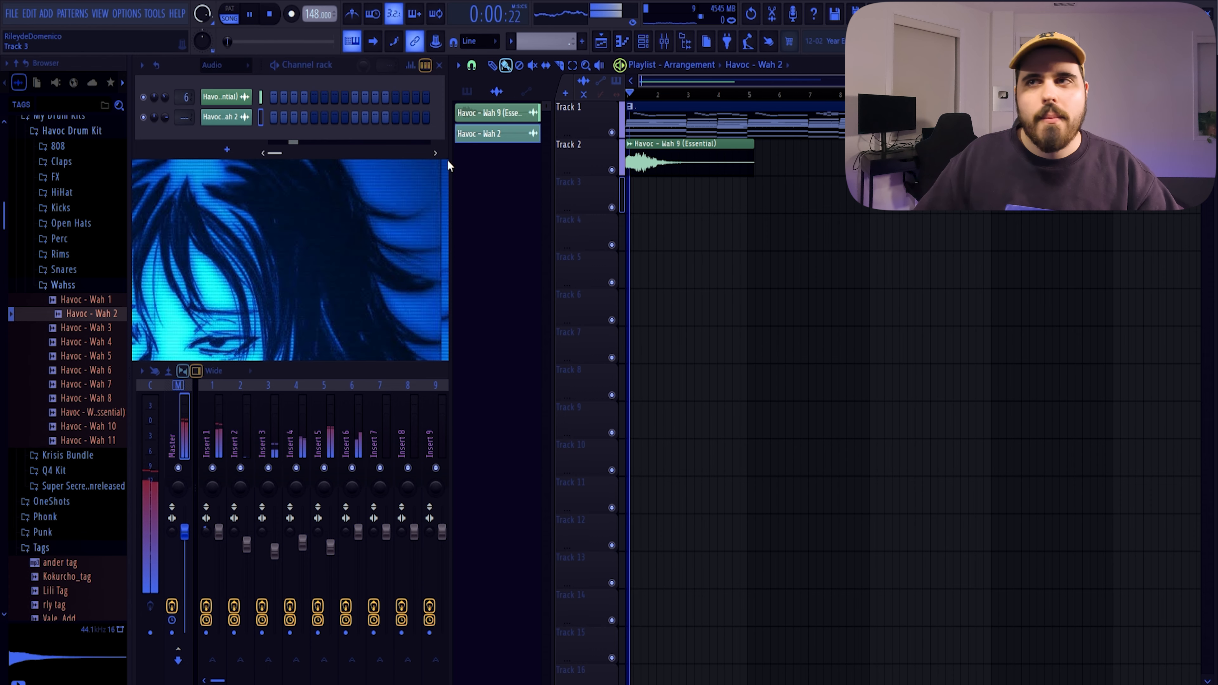
Show the patterns in the playlist's picker and switch the channel rack to the Unsorted group
click(467, 91)
click(467, 92)
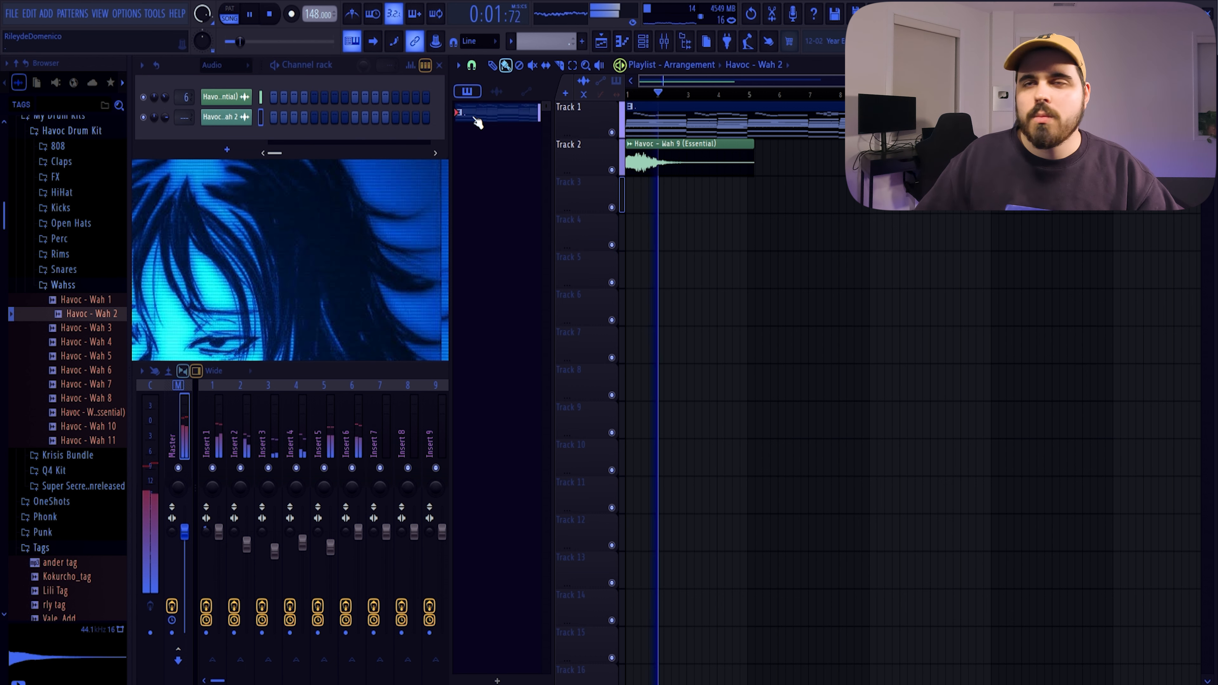
click(219, 70)
click(218, 115)
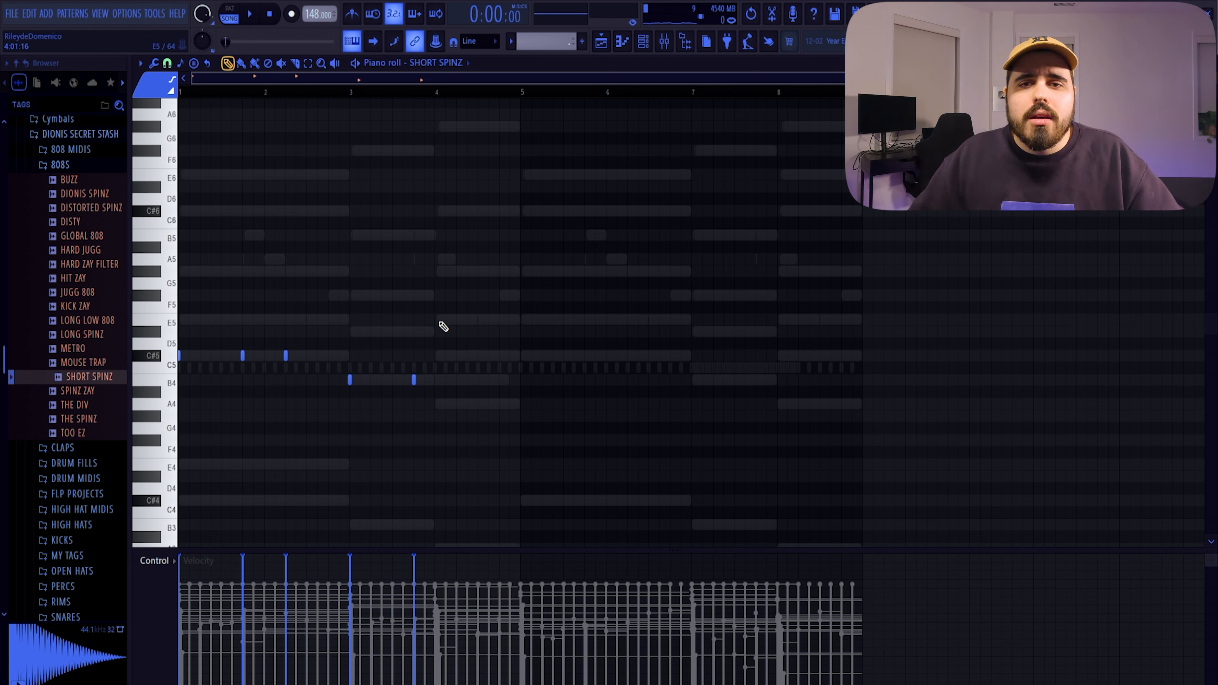
Complete the SHORT SPINZ 808 line with A4 notes in bar 4 and duplicate the four bars into bars 5 to 8
key(space)
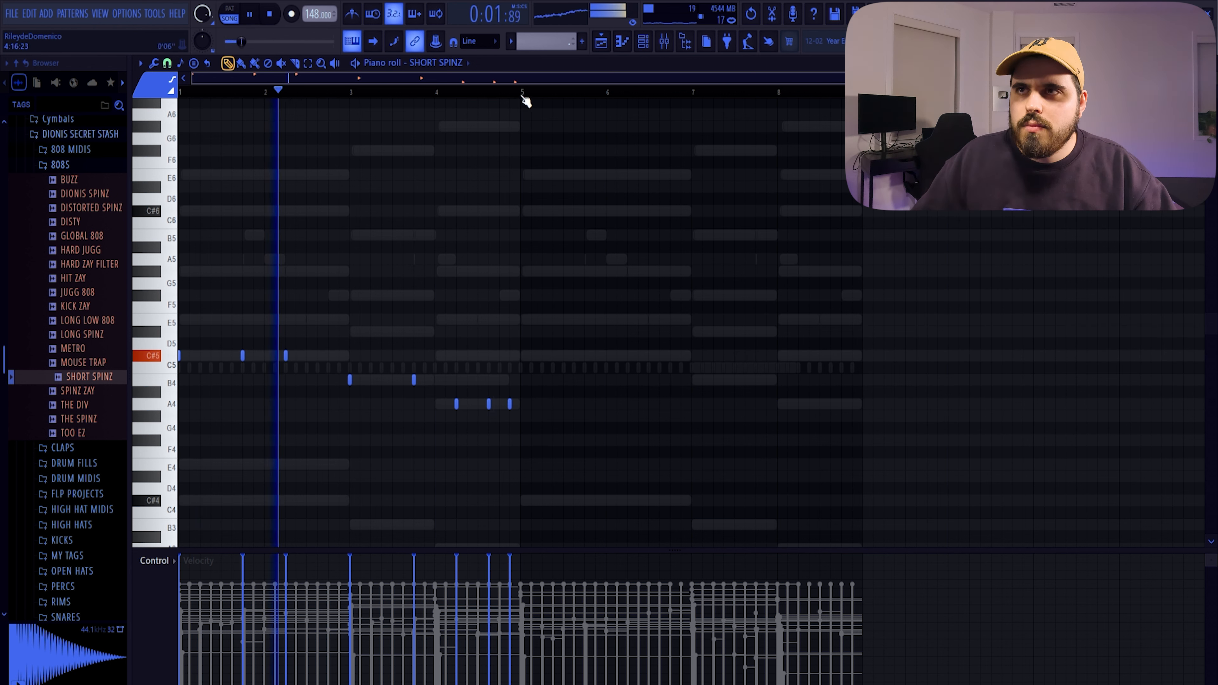
key(ctrl+b)
key(ctrl+d)
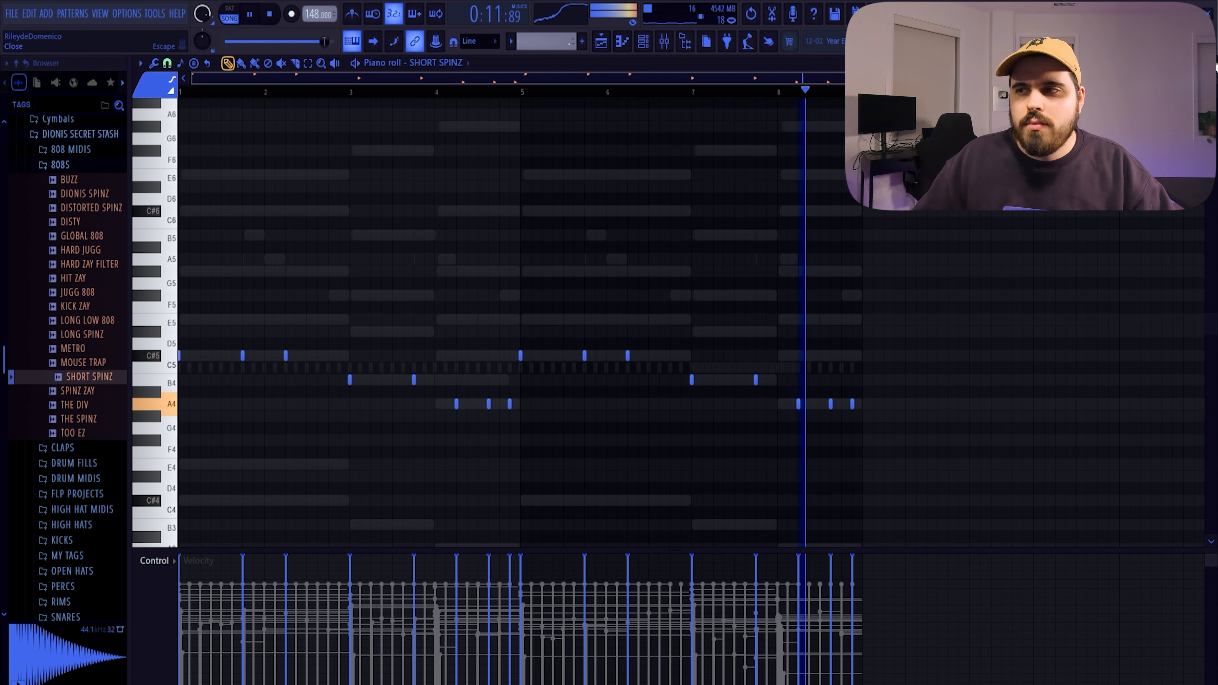
Clear all but the first two Hi Hat 1 notes and place a new C5 hi-hat pattern with fast rolls
drag(1004, 266, 196, 442)
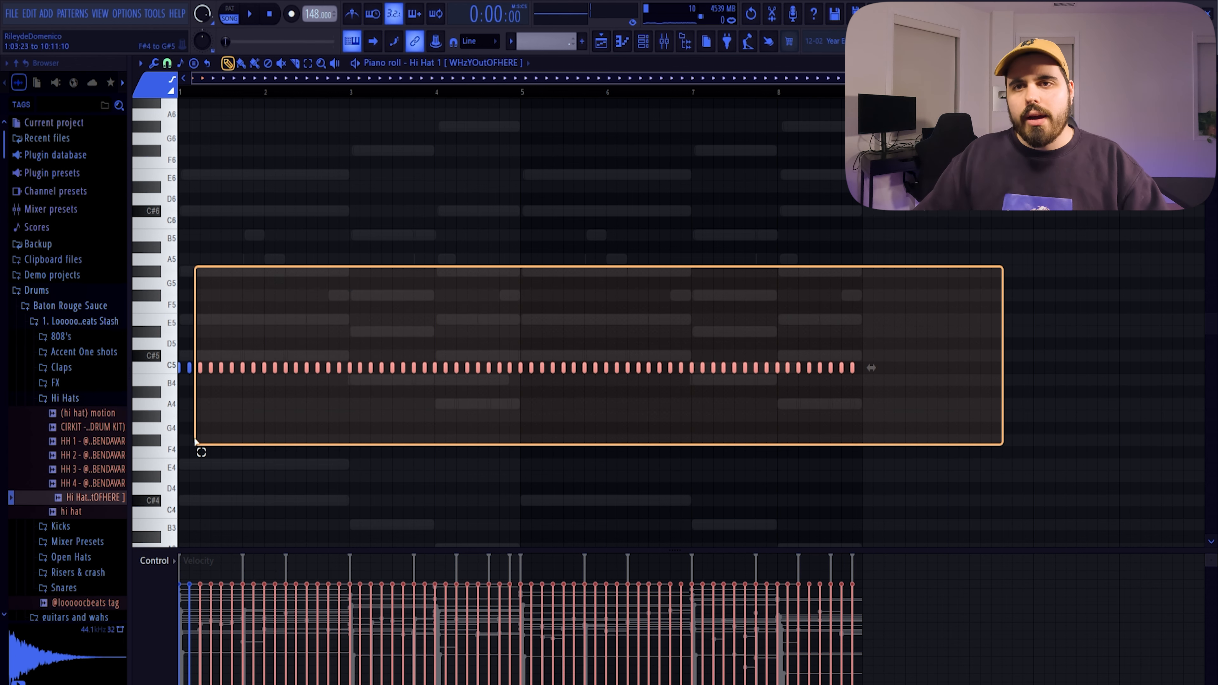
key(Delete)
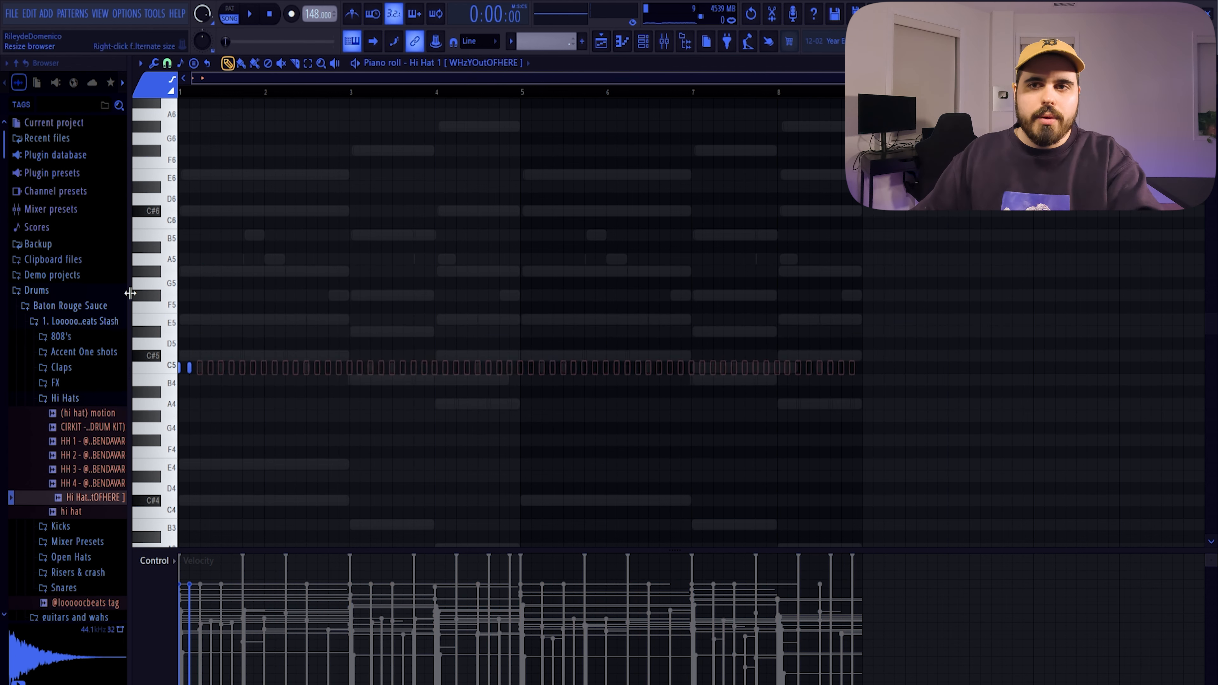
key(space)
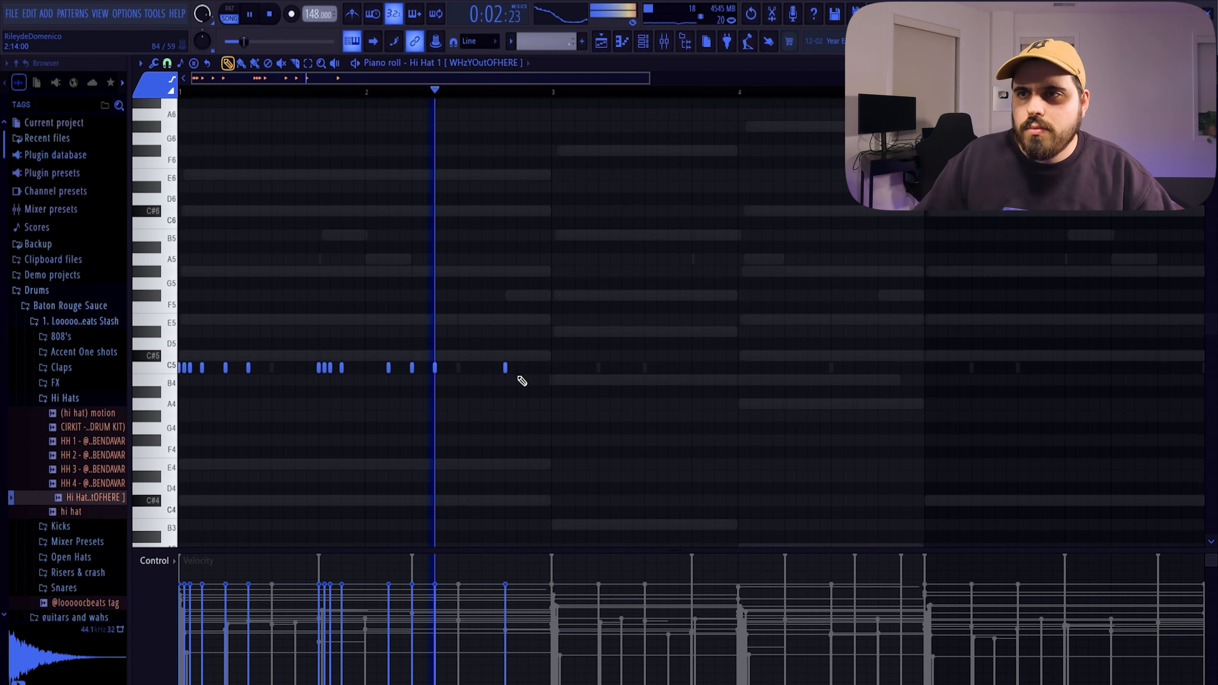
click(511, 368)
click(517, 368)
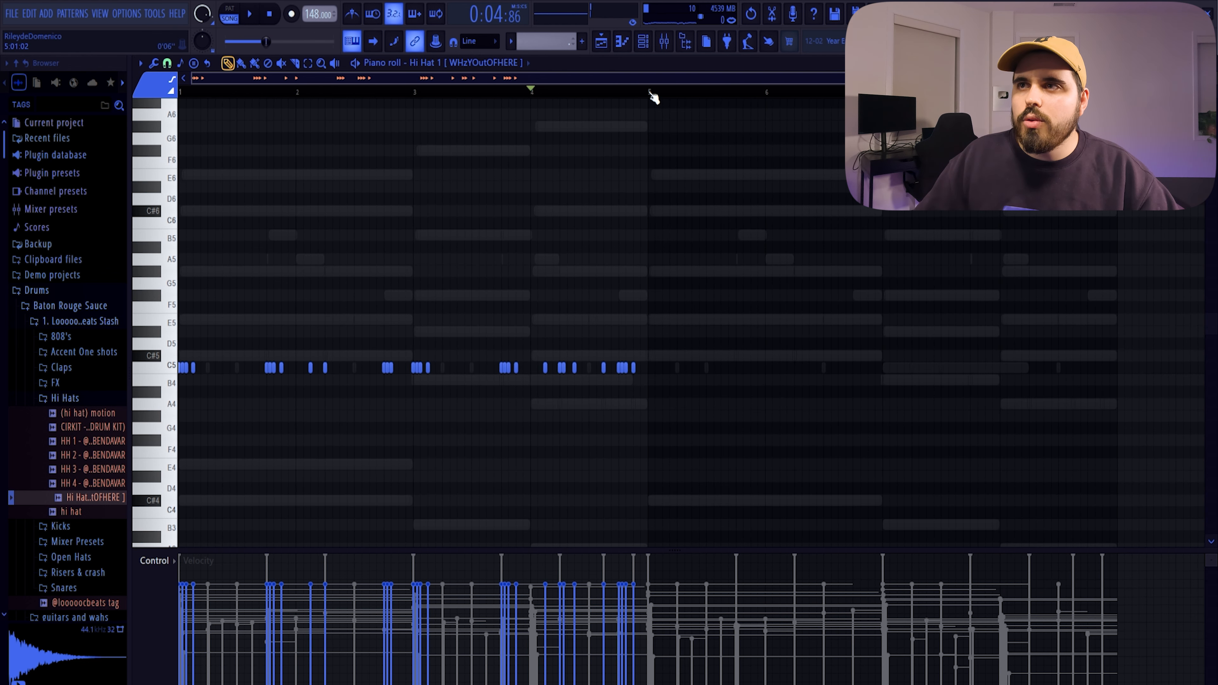
Duplicate the four-bar hi-hat pattern into bars 5 to 8
key(ctrl+a)
key(ctrl+b)
click(734, 94)
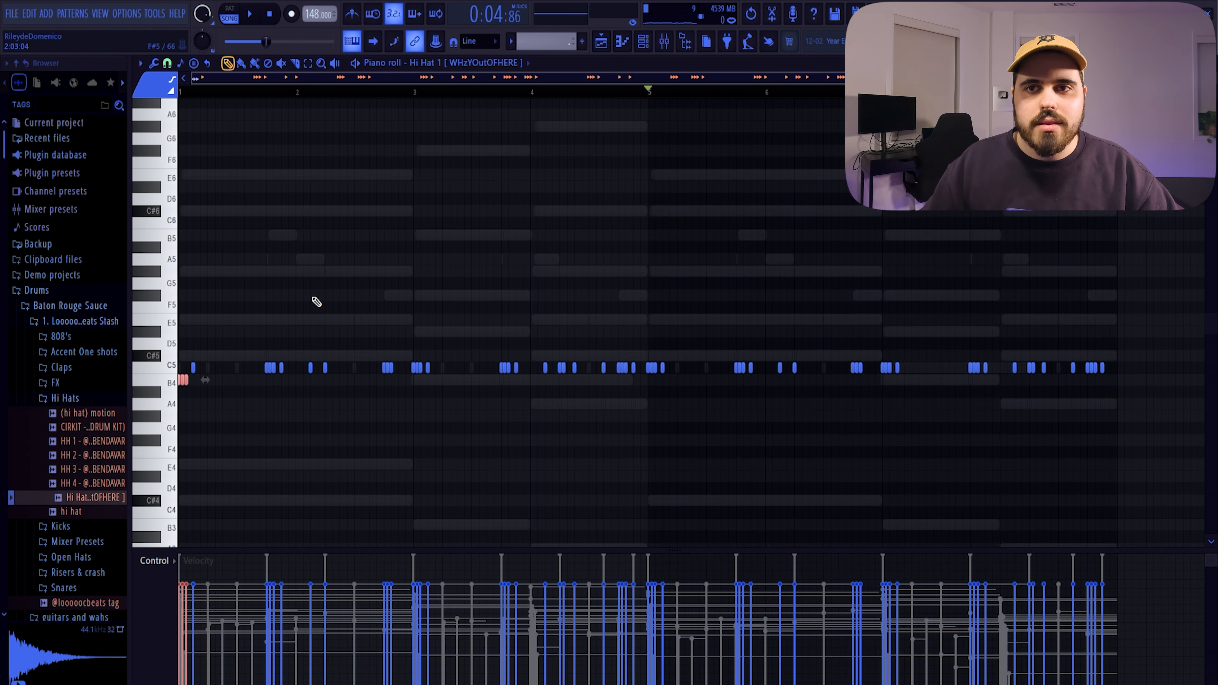
Play the pitched hi-hat pattern and set the piano roll's snap to 1/2 step
key(space)
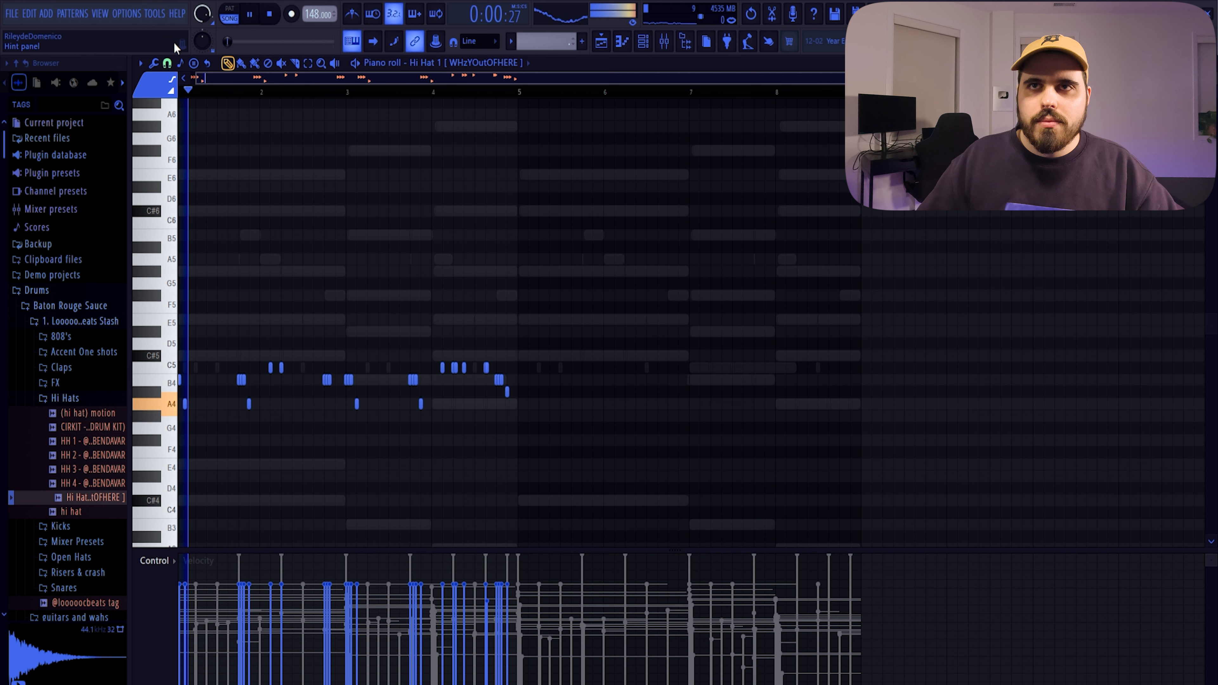
click(167, 63)
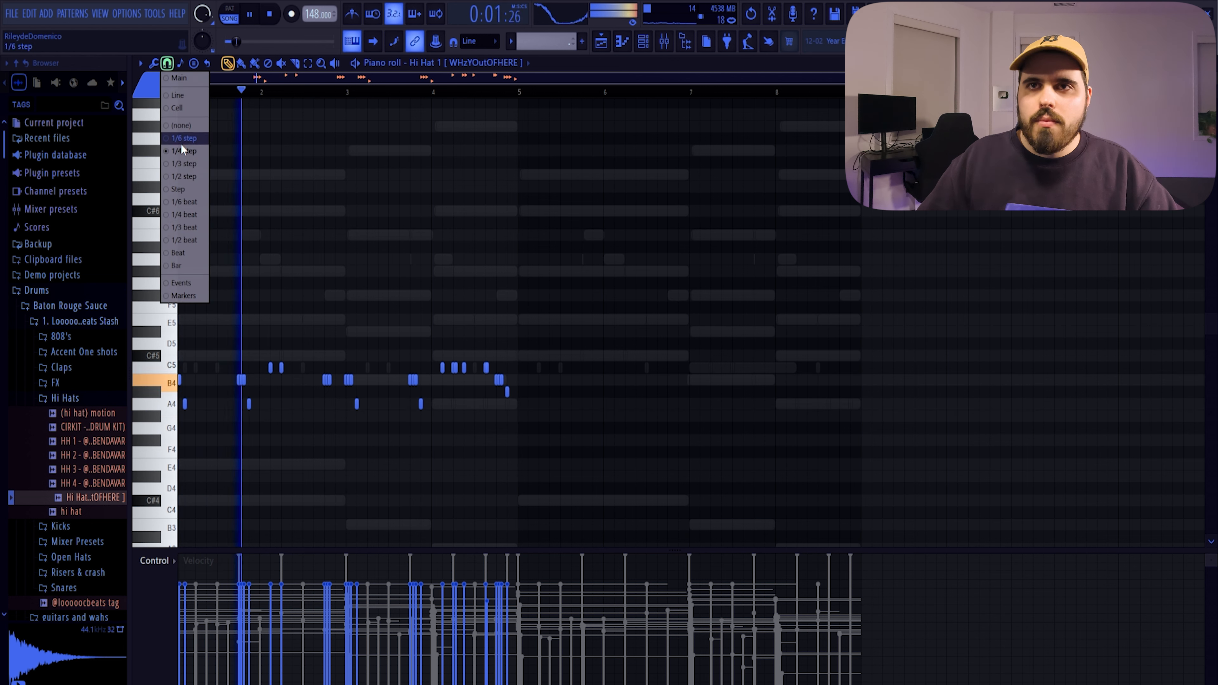
click(187, 176)
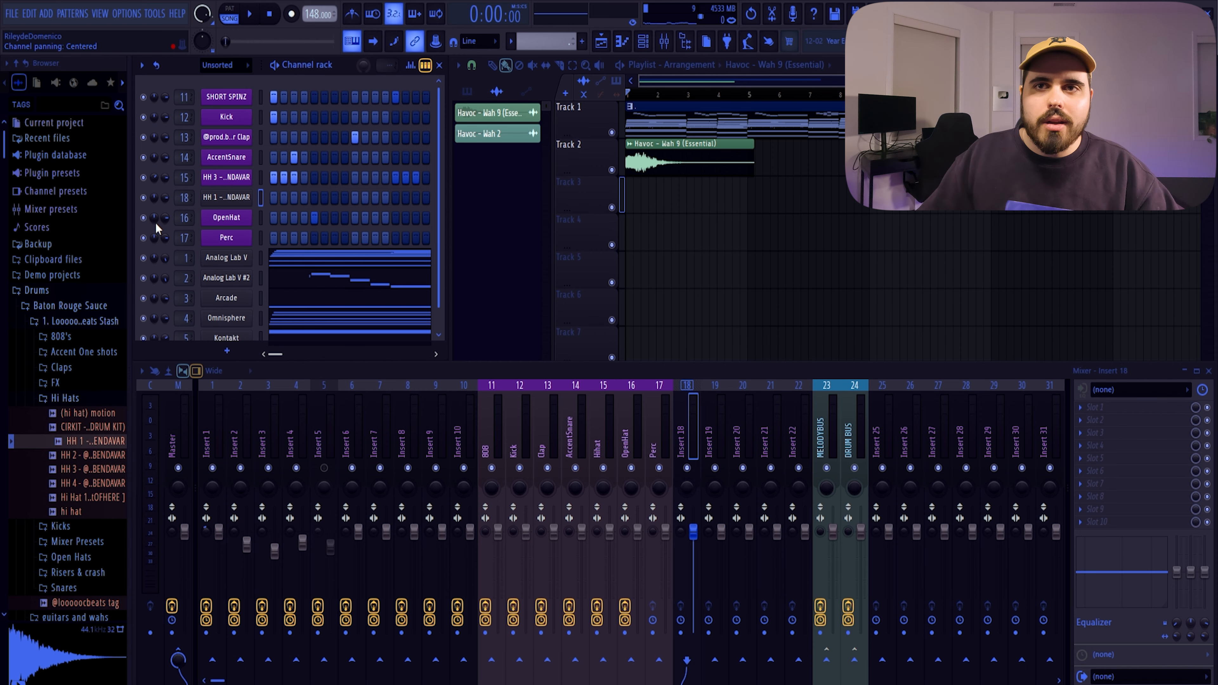
Pan the OpenHat channel 25% left and play back the loop
drag(155, 222, 155, 229)
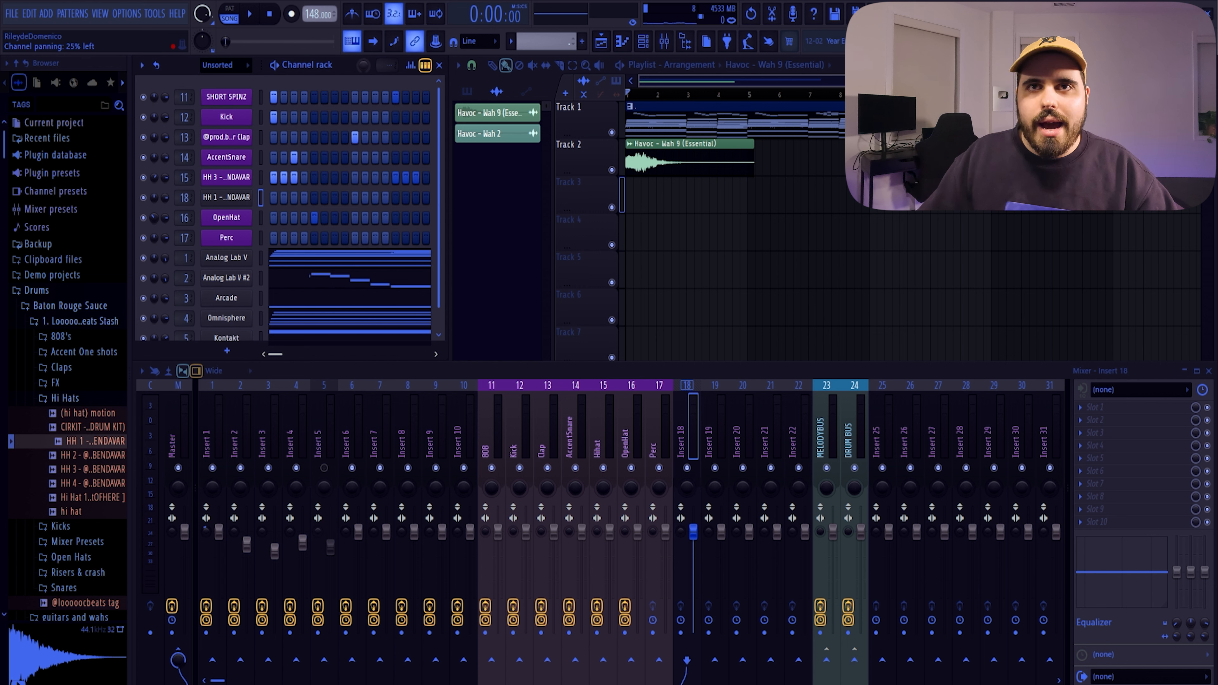
key(space)
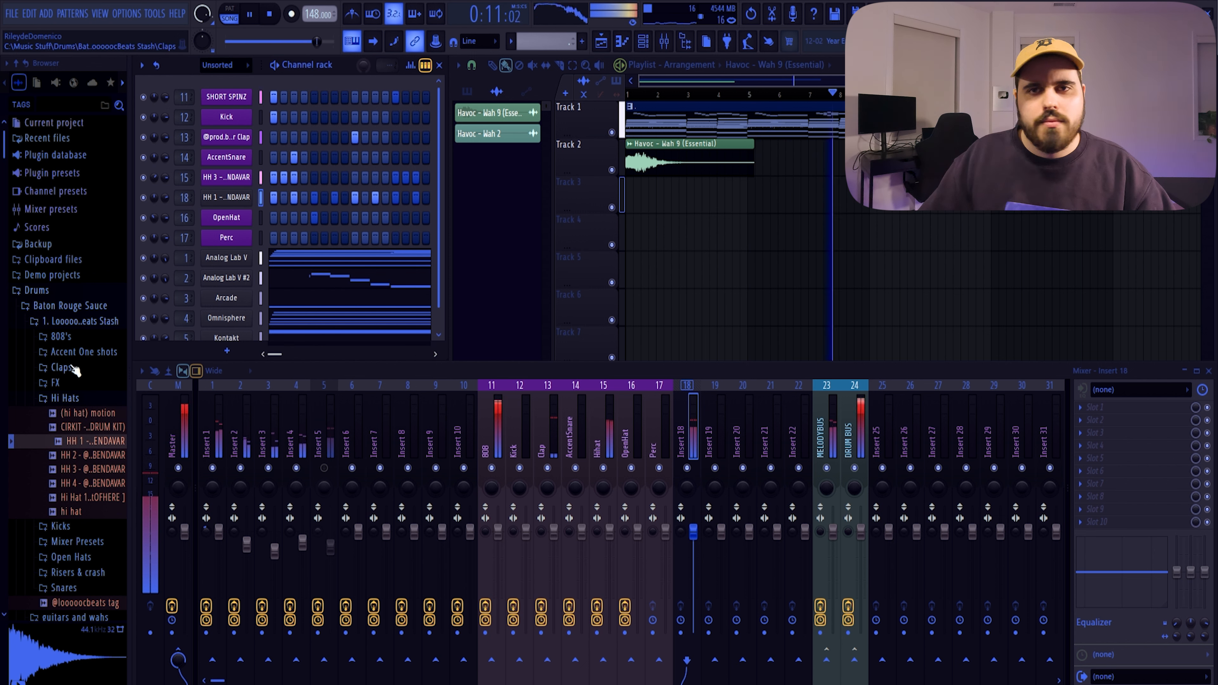
Replace the Kick channel's sample with KICK - [ RACK ] from the Kicks folder and open its notes for editing
click(60, 526)
key(space)
click(77, 571)
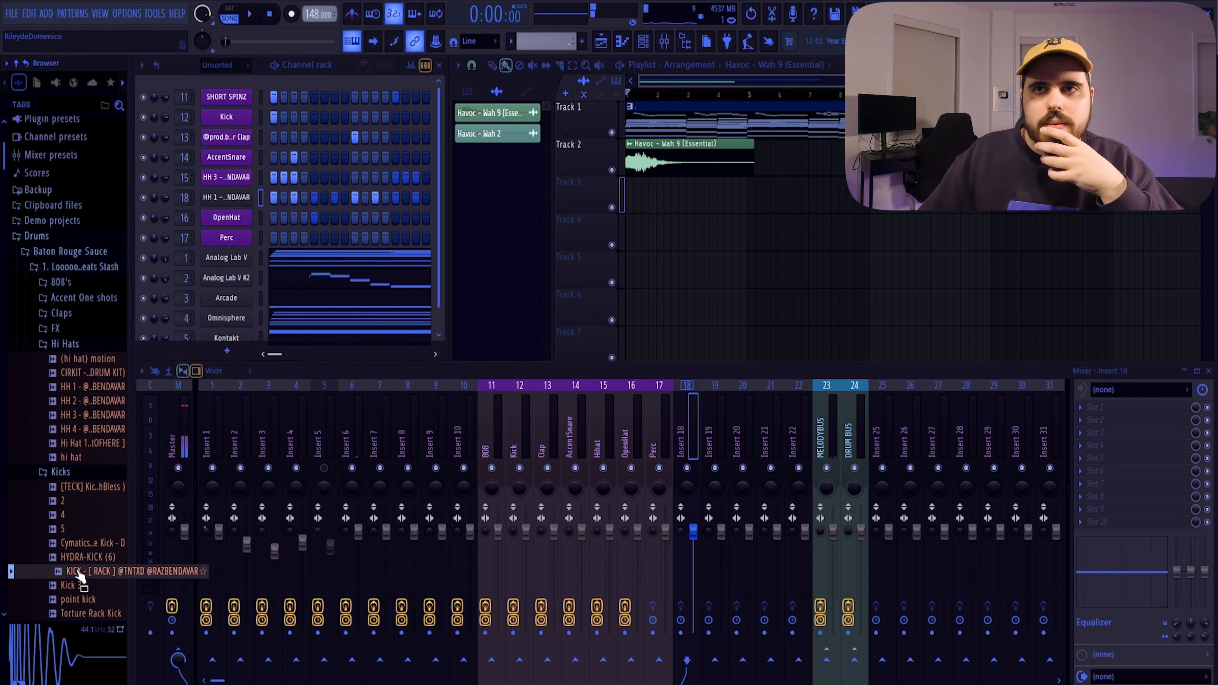
drag(79, 575, 245, 126)
click(238, 120)
key(F7)
key(space)
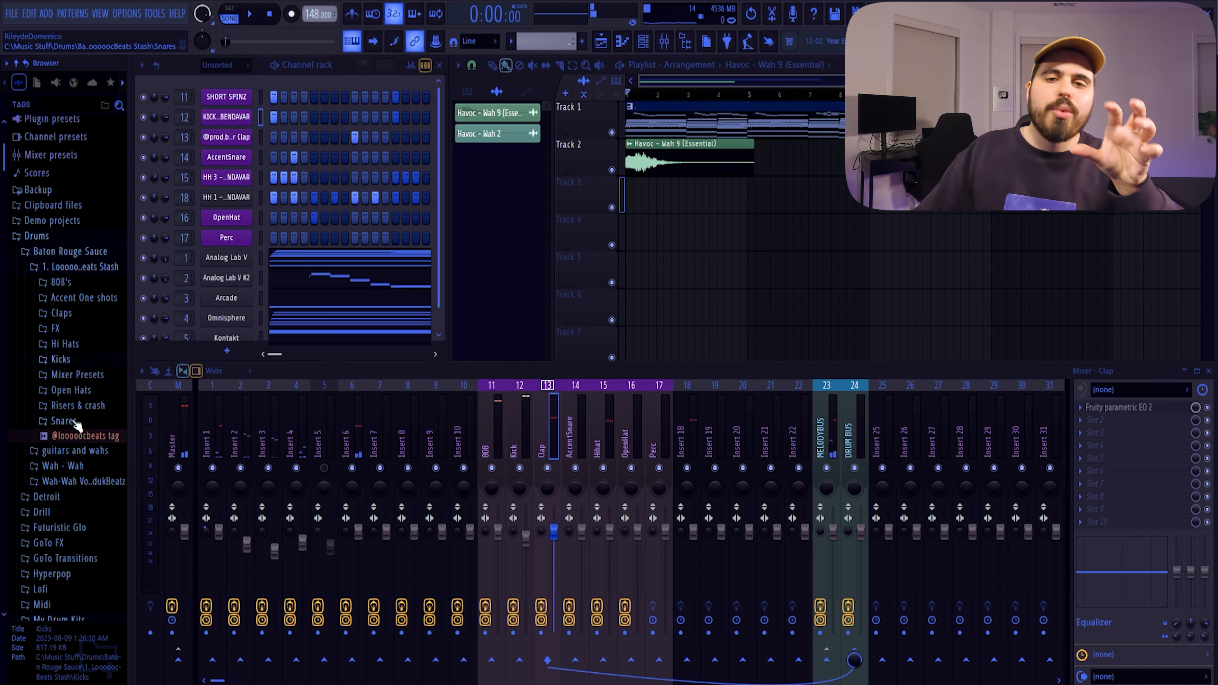
Load SNARE 1 from the Snares folder and add a fast snare roll on C5 near the end of bar 8
click(76, 423)
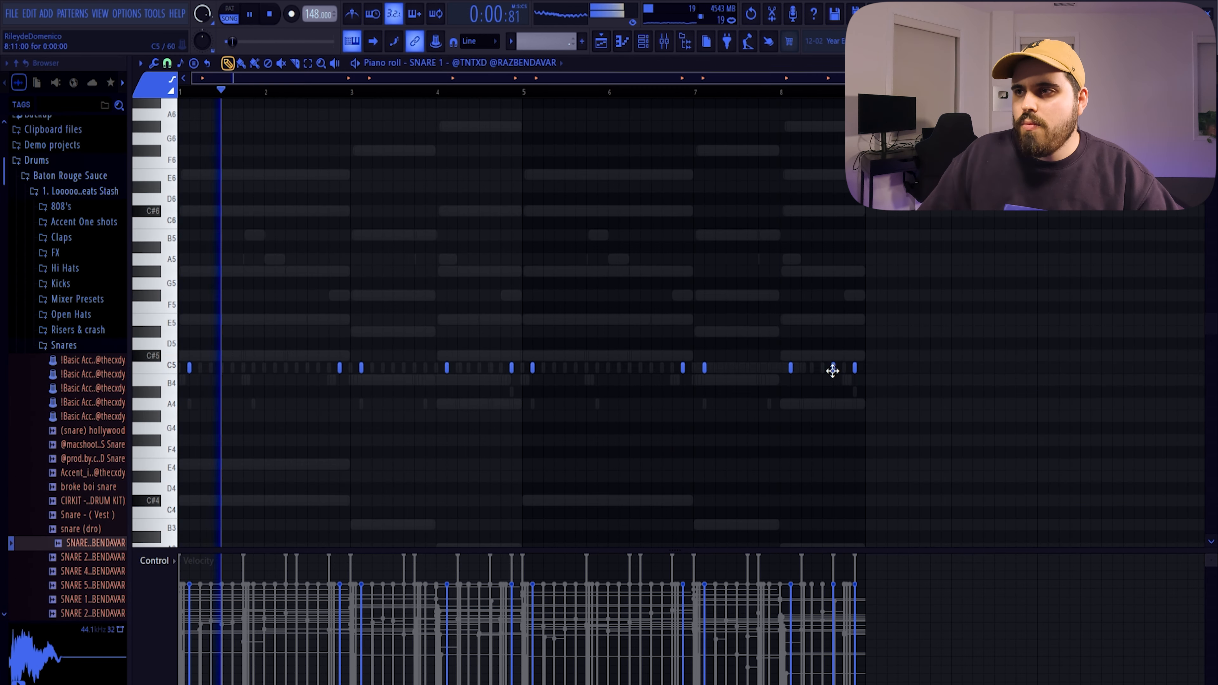
scroll(849, 379, up, 1)
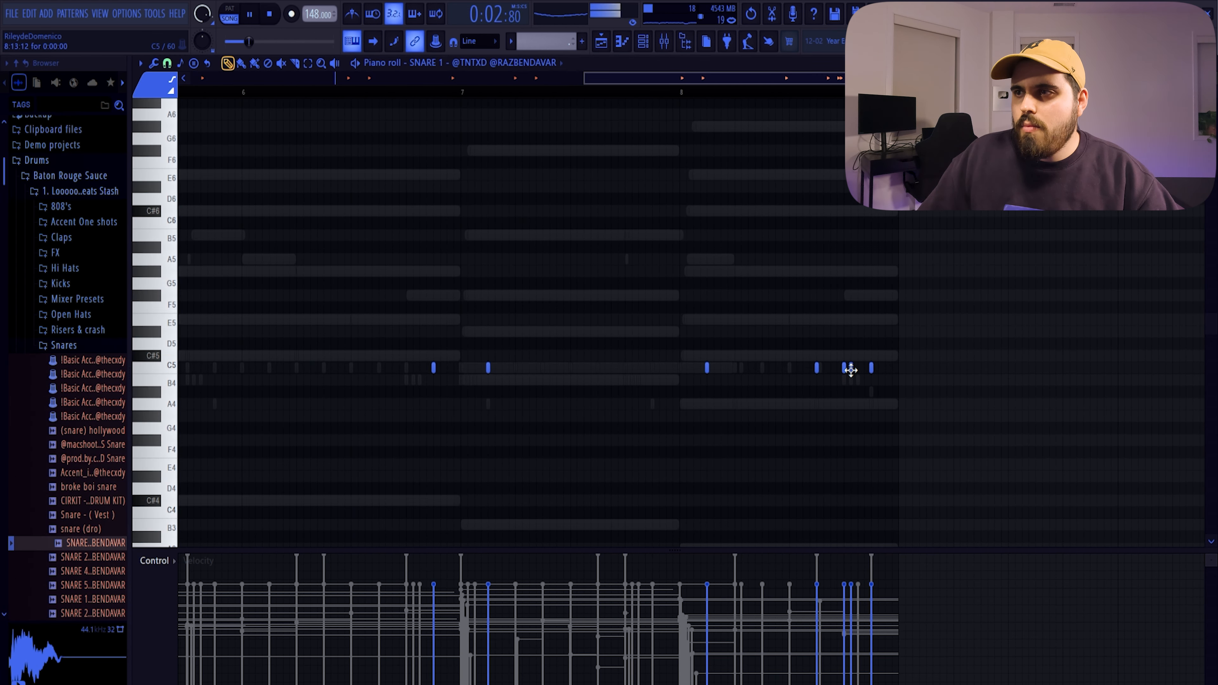
scroll(814, 349, down, 3)
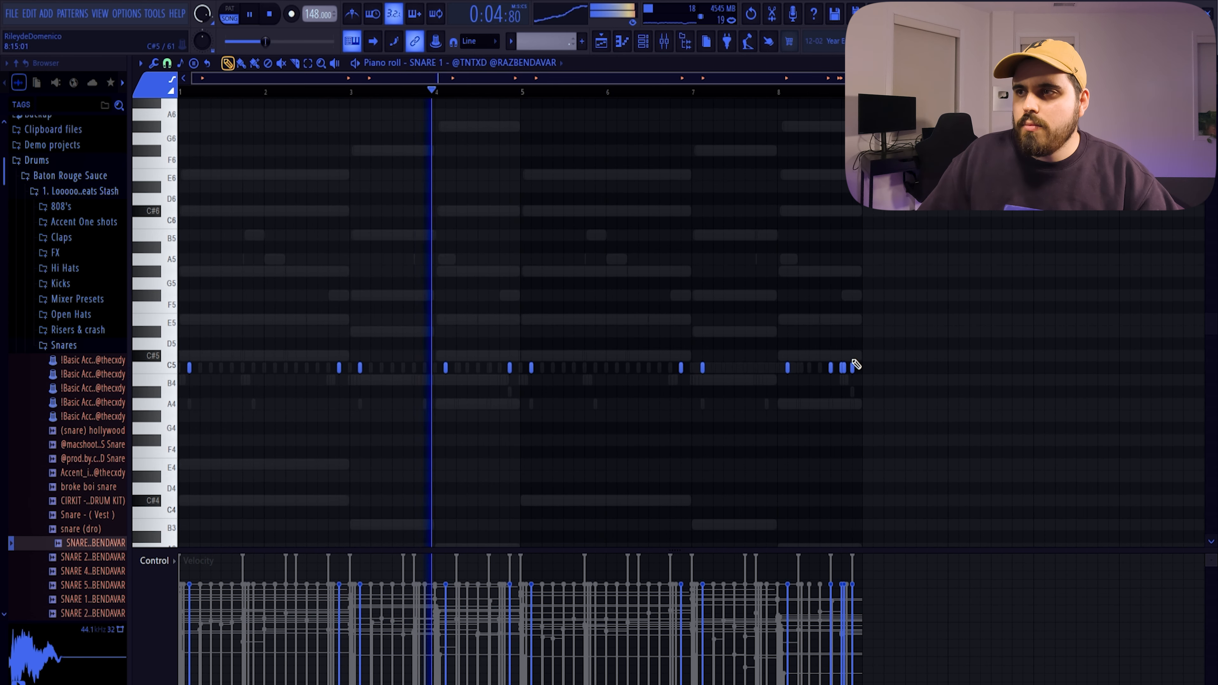
Lower the velocities of the snare roll notes near the end of bar 8, then deselect them
drag(848, 349, 828, 389)
drag(823, 561, 856, 638)
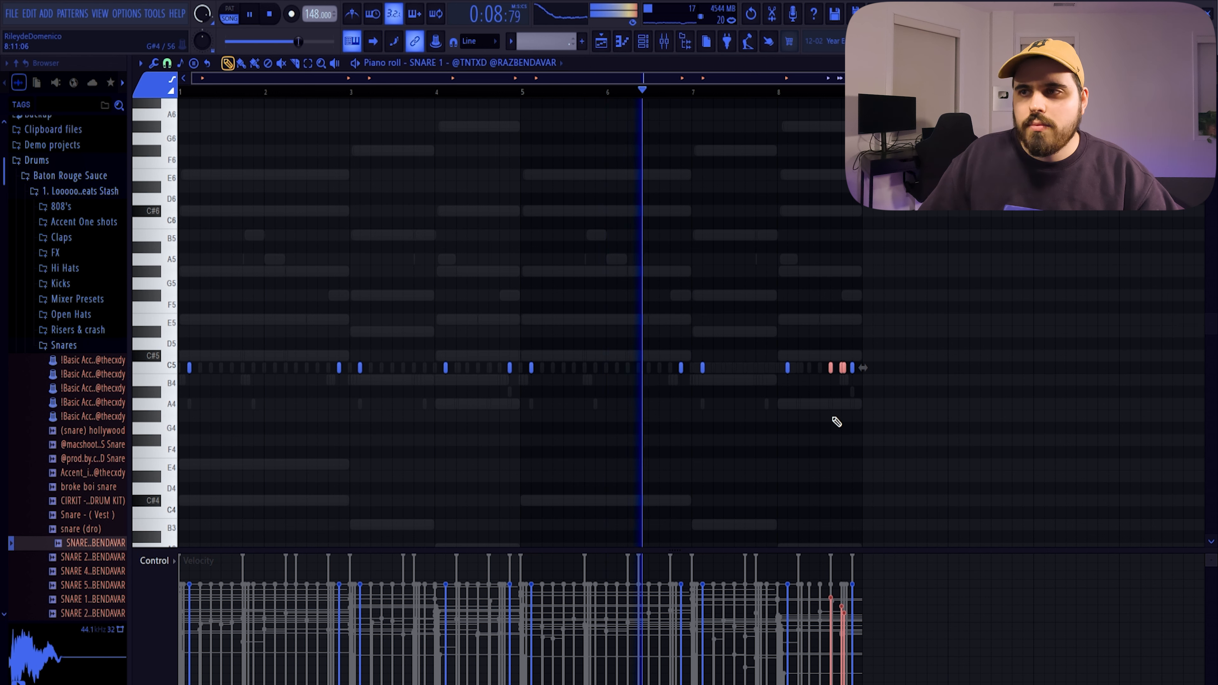
click(866, 451)
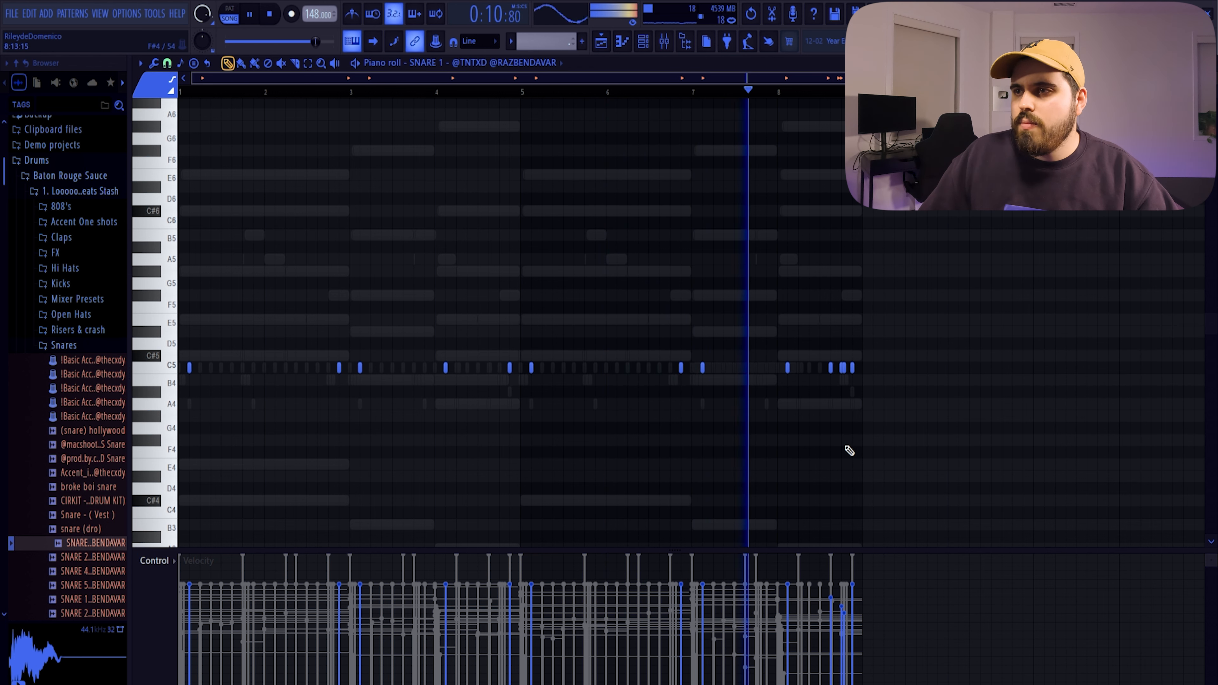